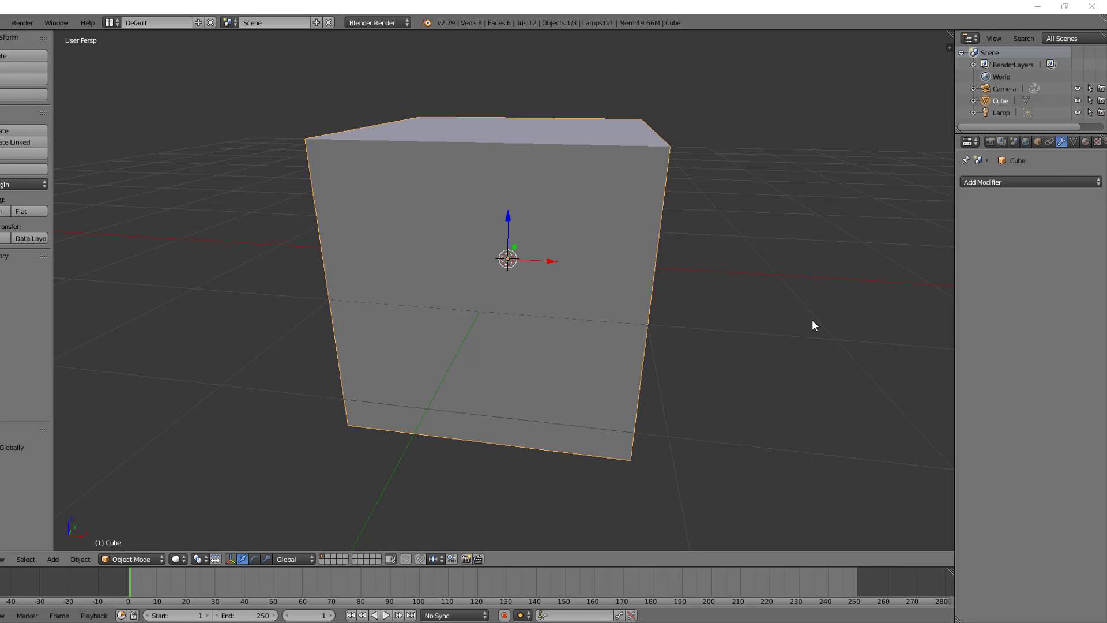
- Add a Subdivision Surface modifier to the cube, using Catmull-Clark with View 1 and Render 2
{"action": "left_click", "coordinate": [1007, 183]}
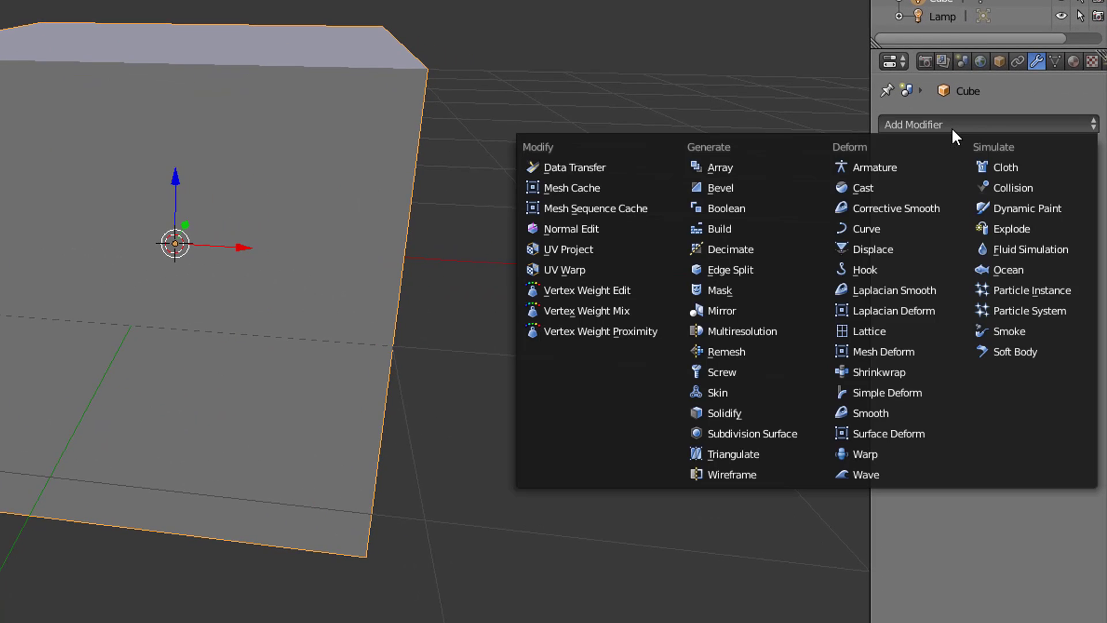
{"action": "left_click", "coordinate": [776, 433]}
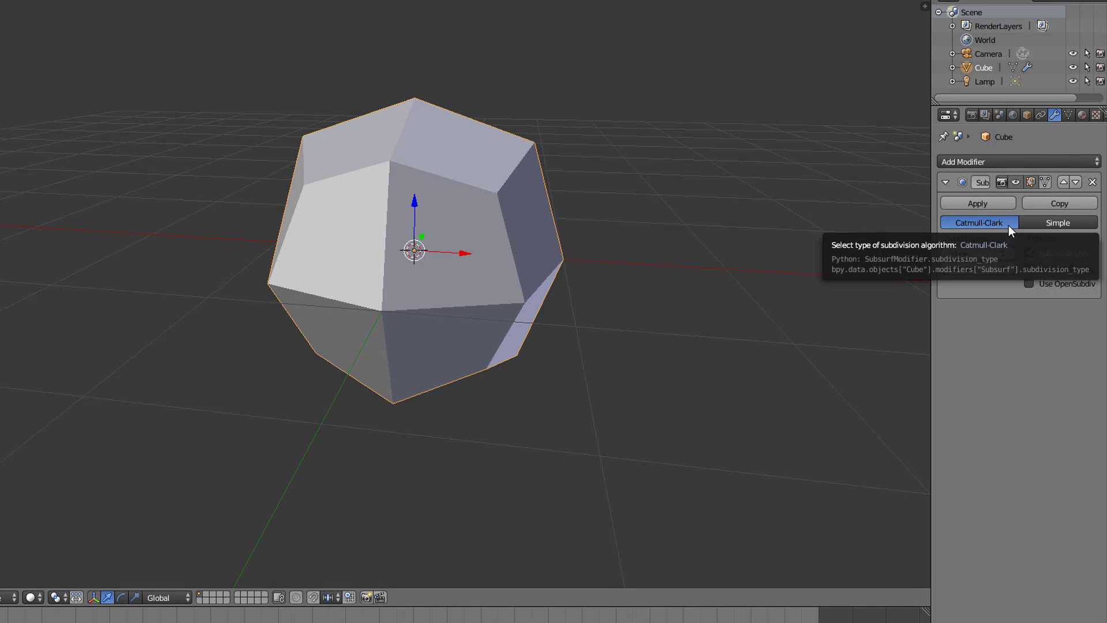
- Switch the subdivision to Simple, view it in wireframe, and raise the View level to 3
{"action": "left_click", "coordinate": [1043, 226]}
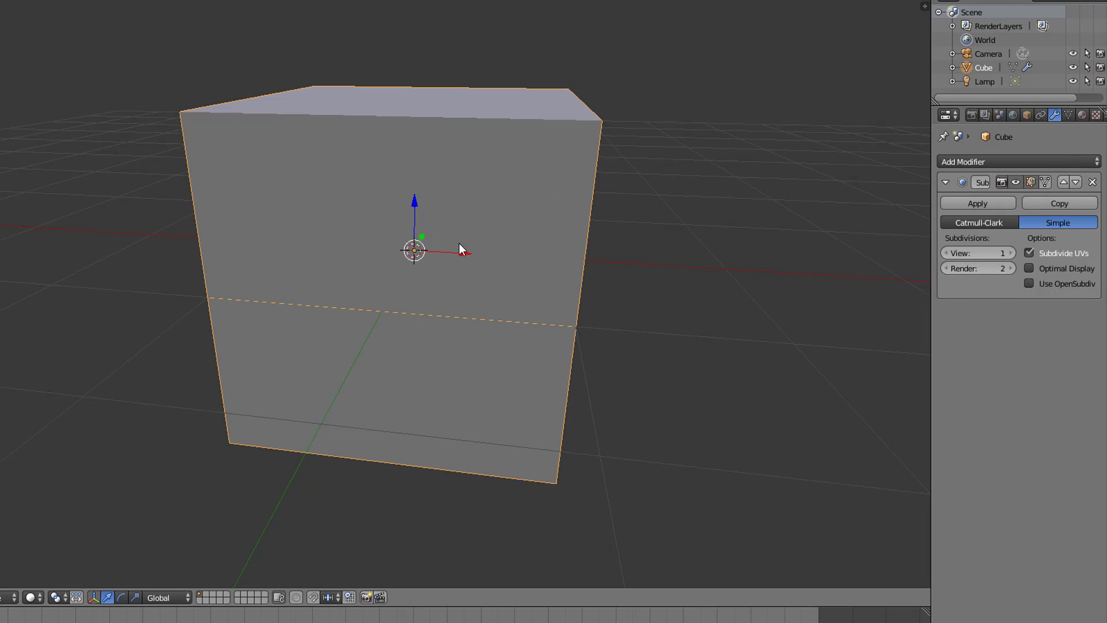
{"action": "key", "text": "z"}
{"action": "middle_click_drag", "start_coordinate": [660, 241], "coordinate": [811, 233]}
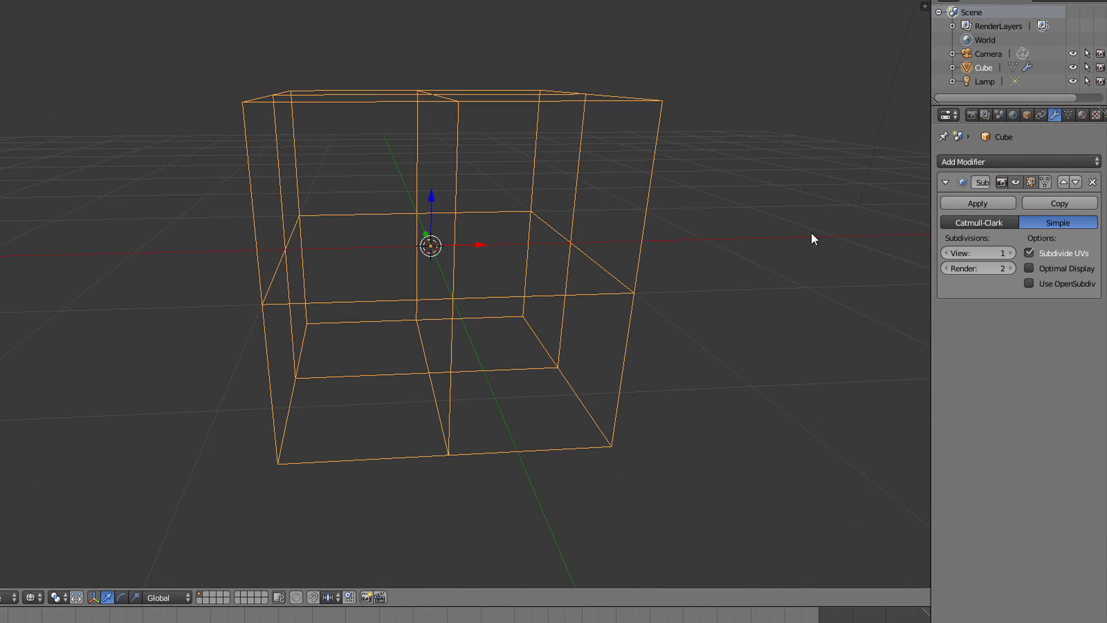
{"action": "left_click", "coordinate": [1010, 254]}
{"action": "left_click", "coordinate": [1010, 253]}
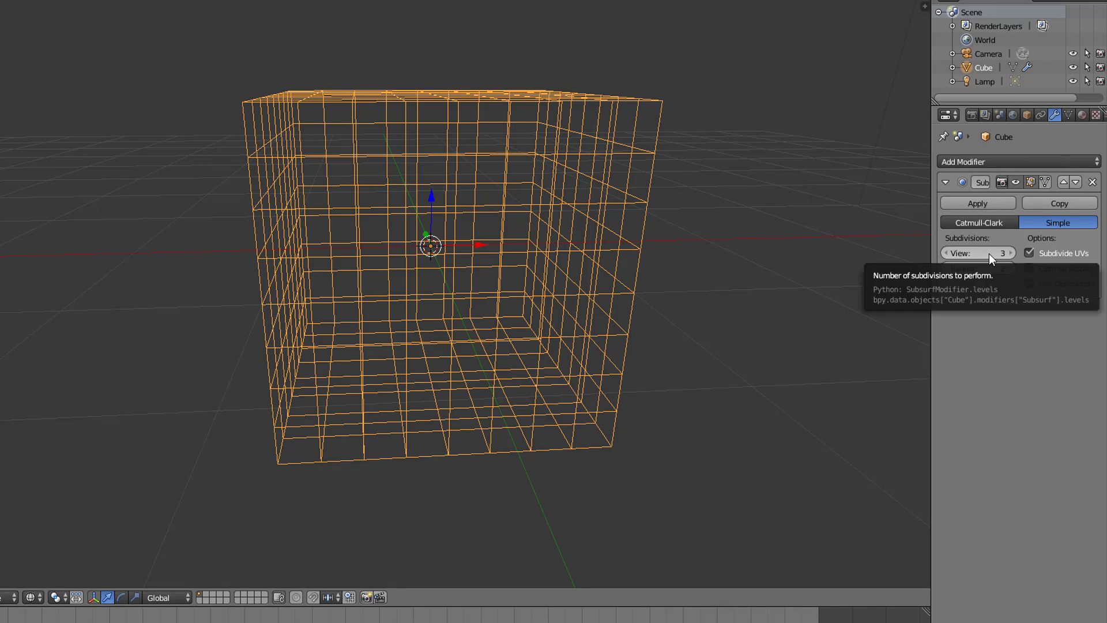
- Switch the subdivision back to Catmull-Clark and return to solid shading on the smooth sphere
{"action": "left_click", "coordinate": [998, 224]}
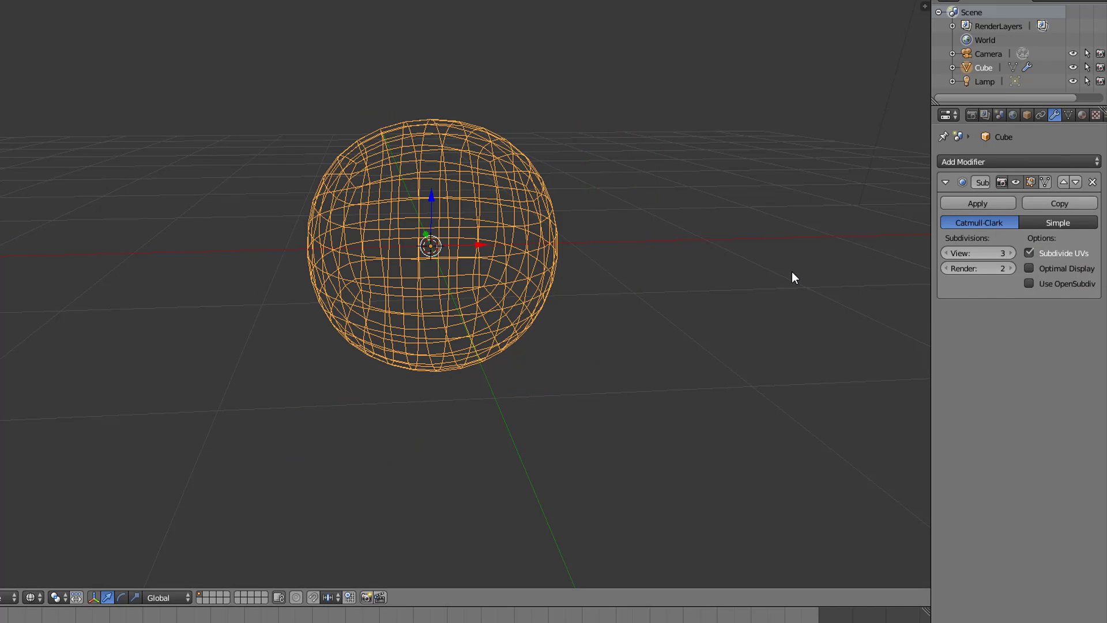
{"action": "scroll", "coordinate": [980, 253], "scroll_direction": "down", "scroll_amount": 1, "text": "ctrl"}
{"action": "scroll", "coordinate": [980, 253], "scroll_direction": "up", "scroll_amount": 1, "text": "ctrl"}
{"action": "middle_click_drag", "start_coordinate": [661, 255], "coordinate": [640, 261]}
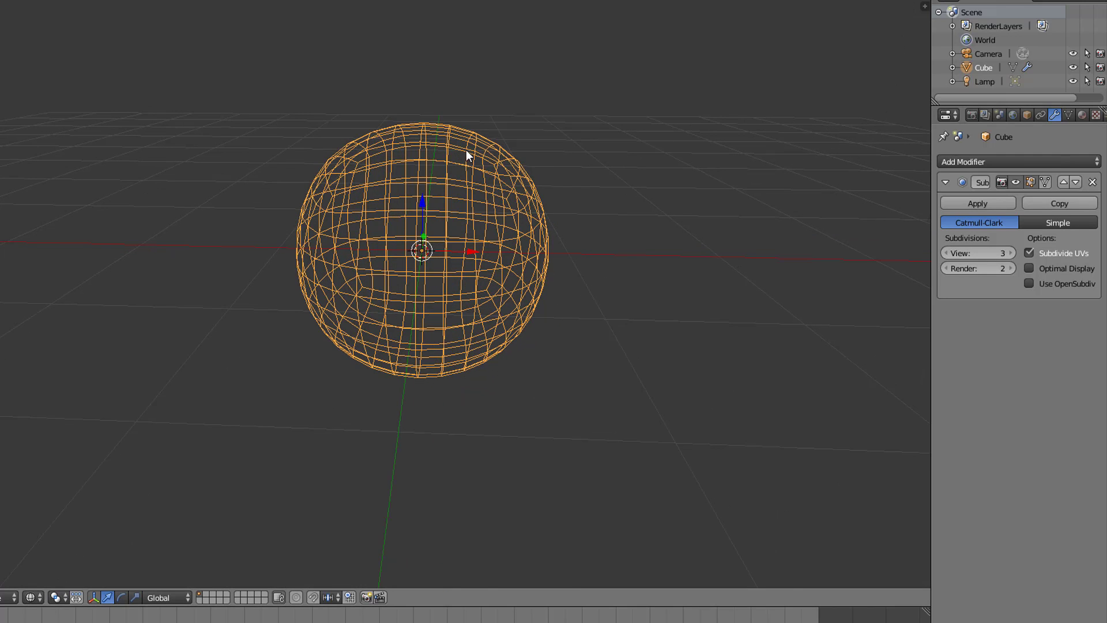
{"action": "key", "text": "z"}
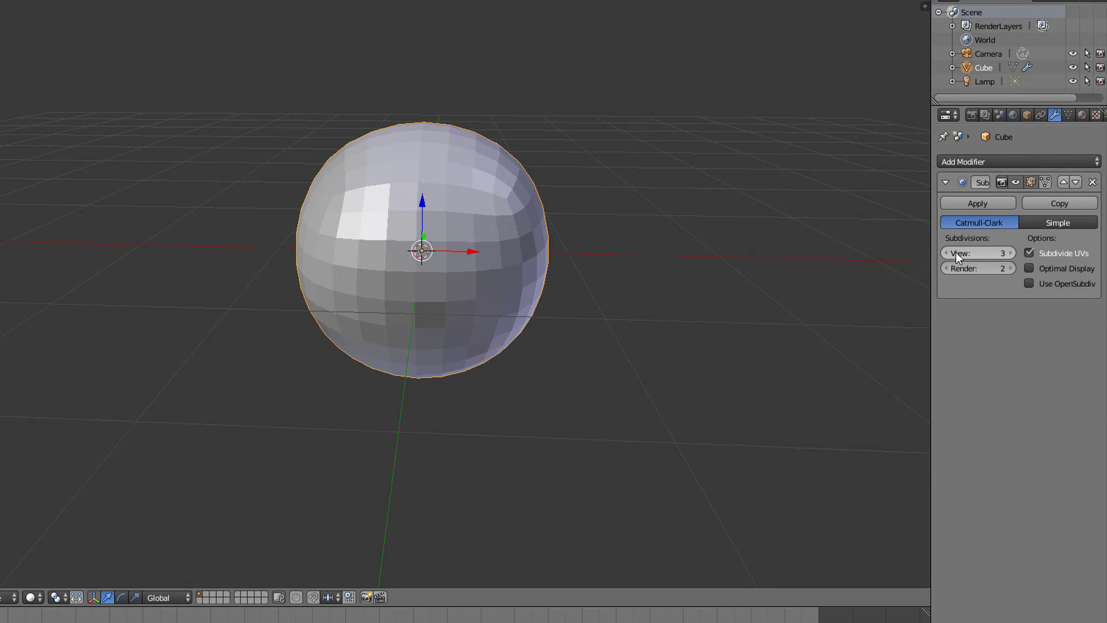
- Raise the viewport subdivision to 5, lower it back to 1, and go to the Render settings
{"action": "left_click", "coordinate": [1011, 253]}
{"action": "left_click", "coordinate": [1011, 252]}
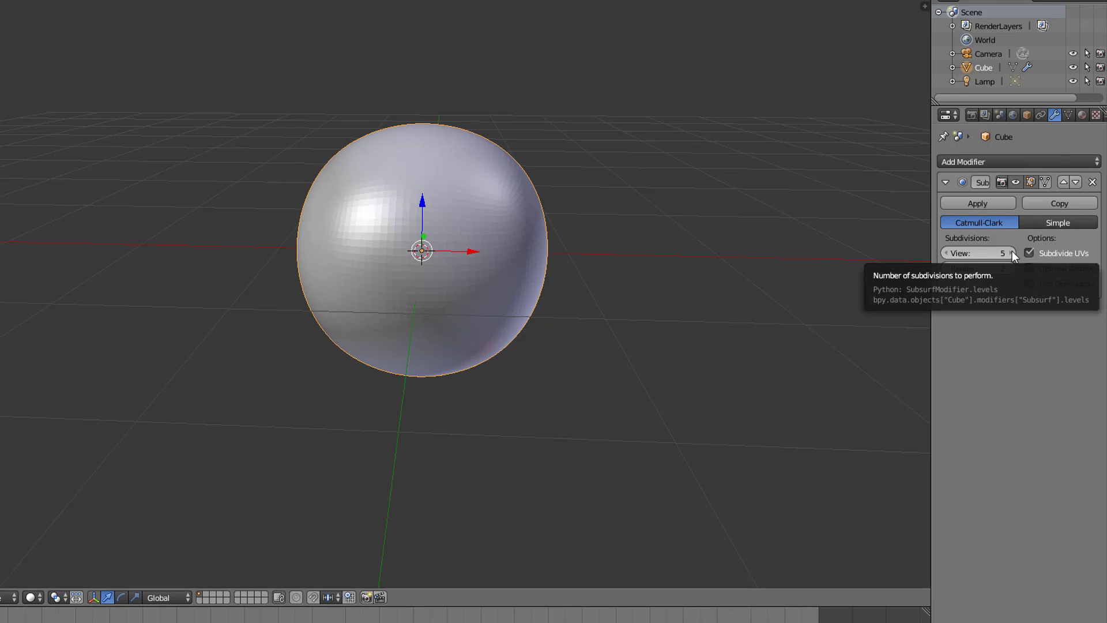
{"action": "left_click", "coordinate": [946, 253]}
{"action": "left_click", "coordinate": [946, 252]}
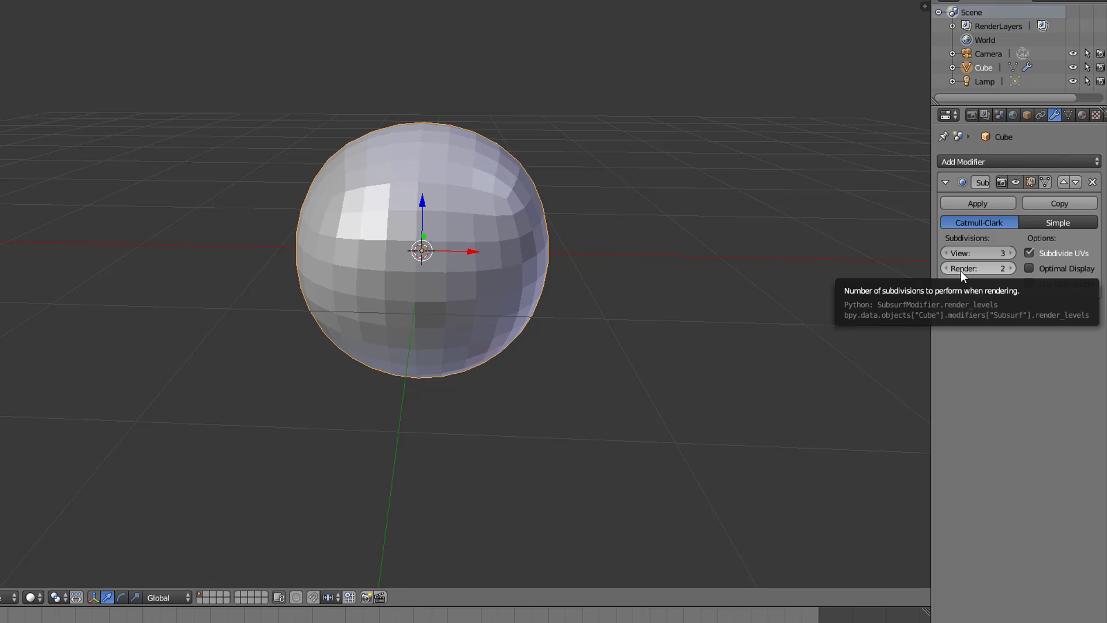
{"action": "left_click", "coordinate": [947, 253]}
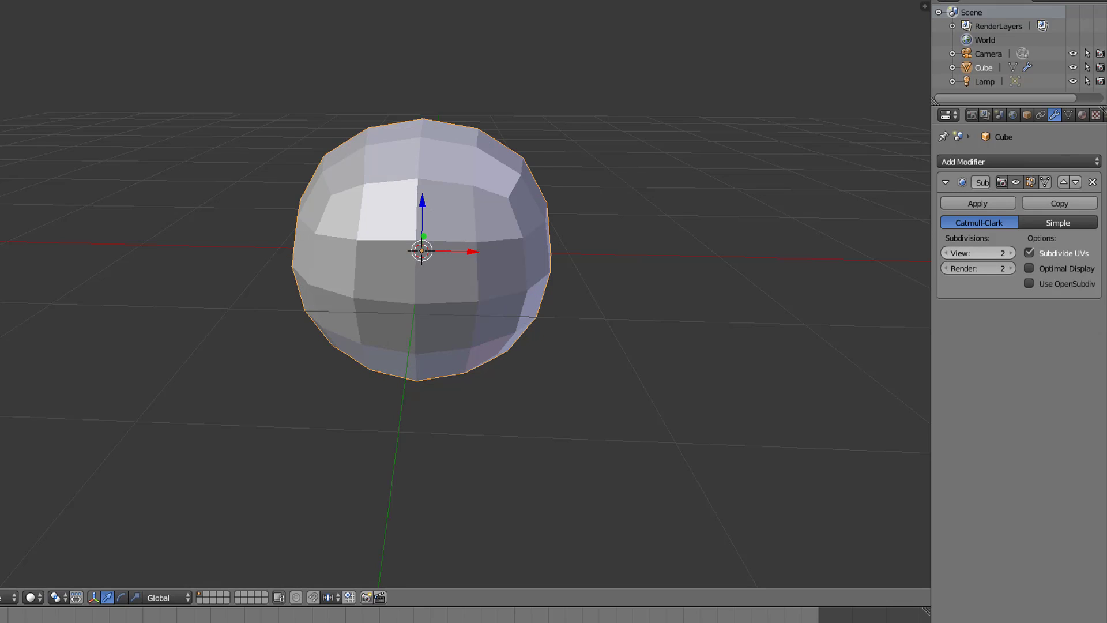
{"action": "left_click", "coordinate": [946, 252]}
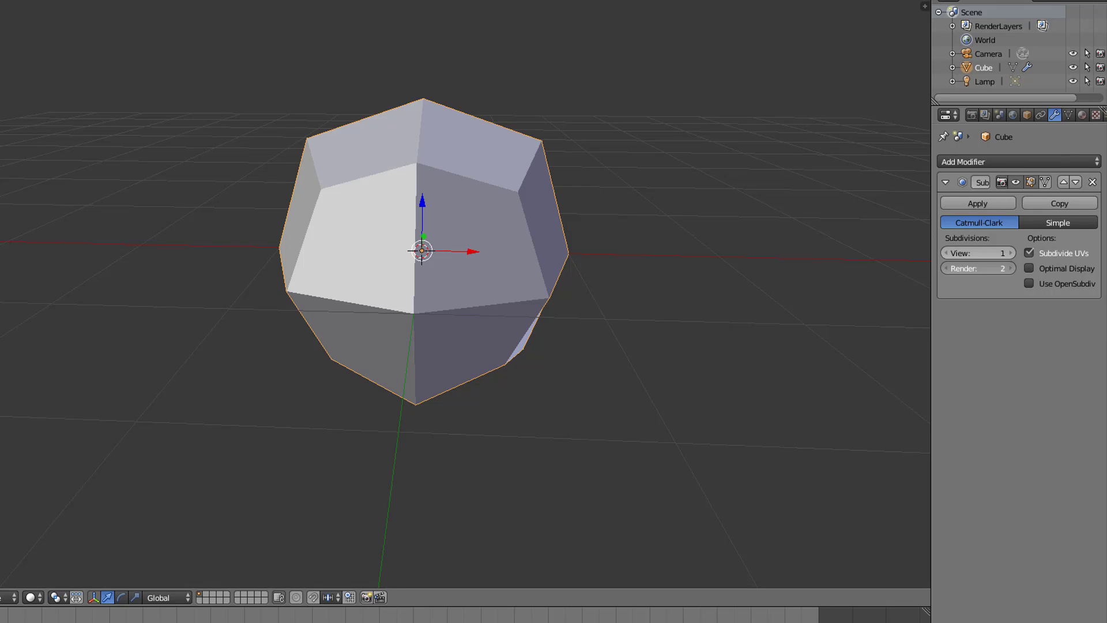
{"action": "left_click", "coordinate": [971, 114]}
- Render the scene, then dismiss the render and return to the 3D view
{"action": "left_click", "coordinate": [965, 176]}
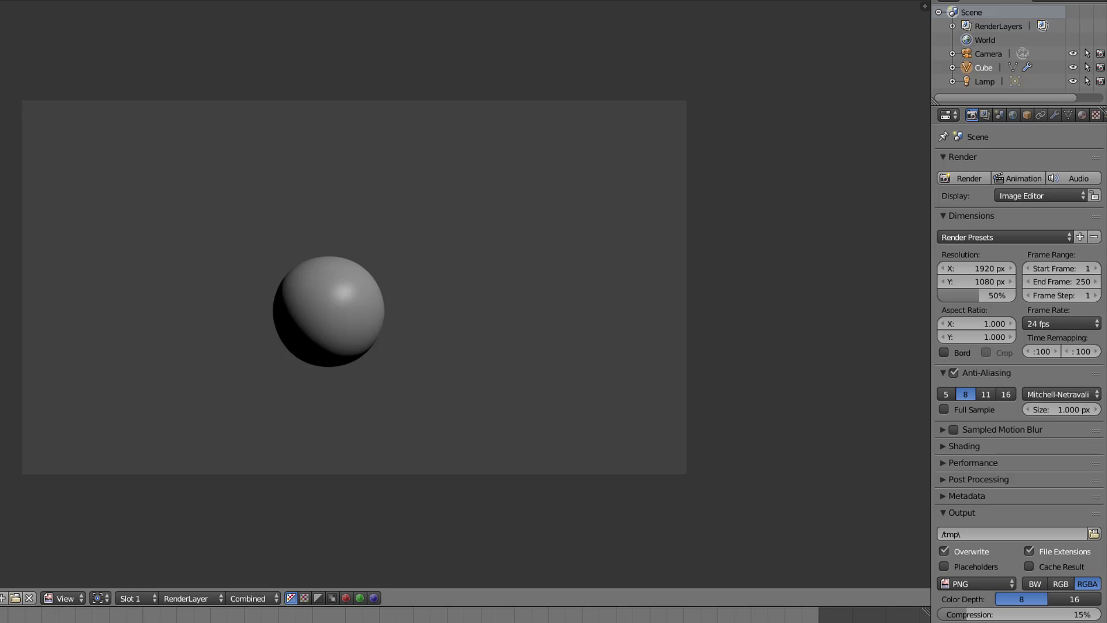
{"action": "key", "text": "Escape"}
{"action": "mouse_move", "coordinate": [466, 267]}
{"action": "middle_mouse_down"}
{"action": "mouse_move", "coordinate": [443, 296]}
{"action": "mouse_move", "coordinate": [377, 299]}
{"action": "mouse_move", "coordinate": [501, 296]}
{"action": "mouse_move", "coordinate": [524, 196]}
{"action": "middle_mouse_up"}
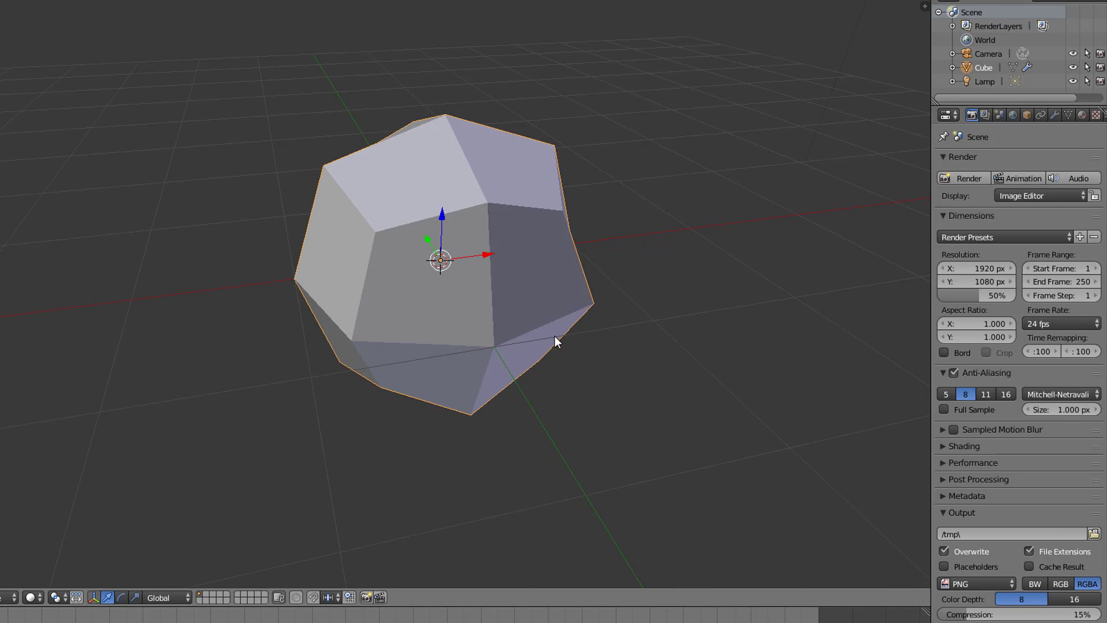
- Adjust the modifier's viewport subdivision level, settling on View 4
{"action": "left_click", "coordinate": [1055, 115]}
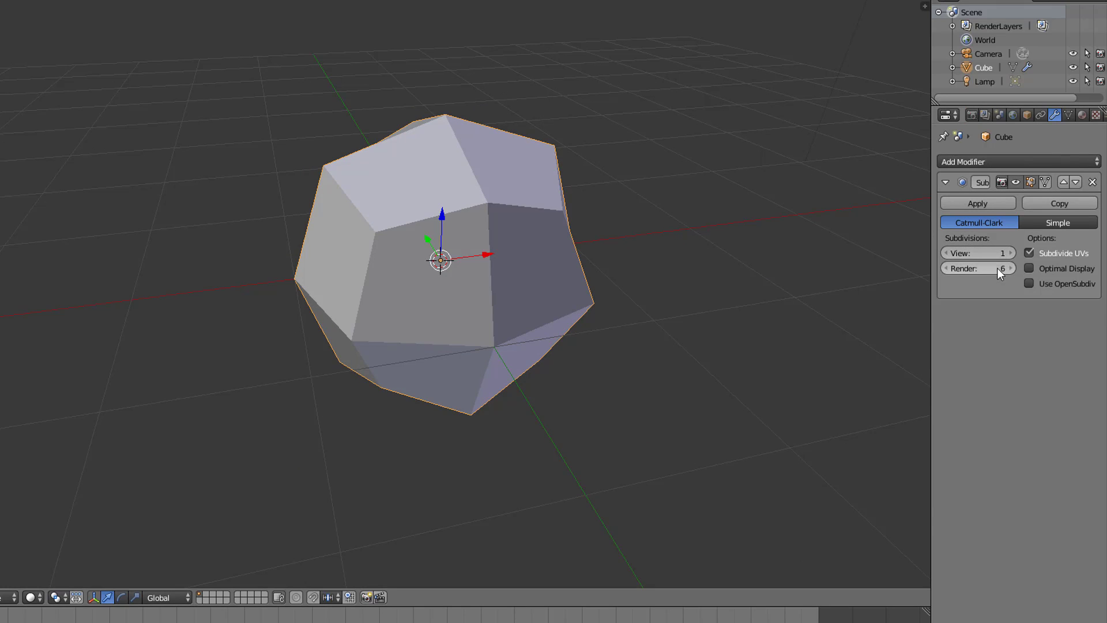
{"action": "left_click", "coordinate": [1010, 253]}
{"action": "left_click", "coordinate": [1011, 254]}
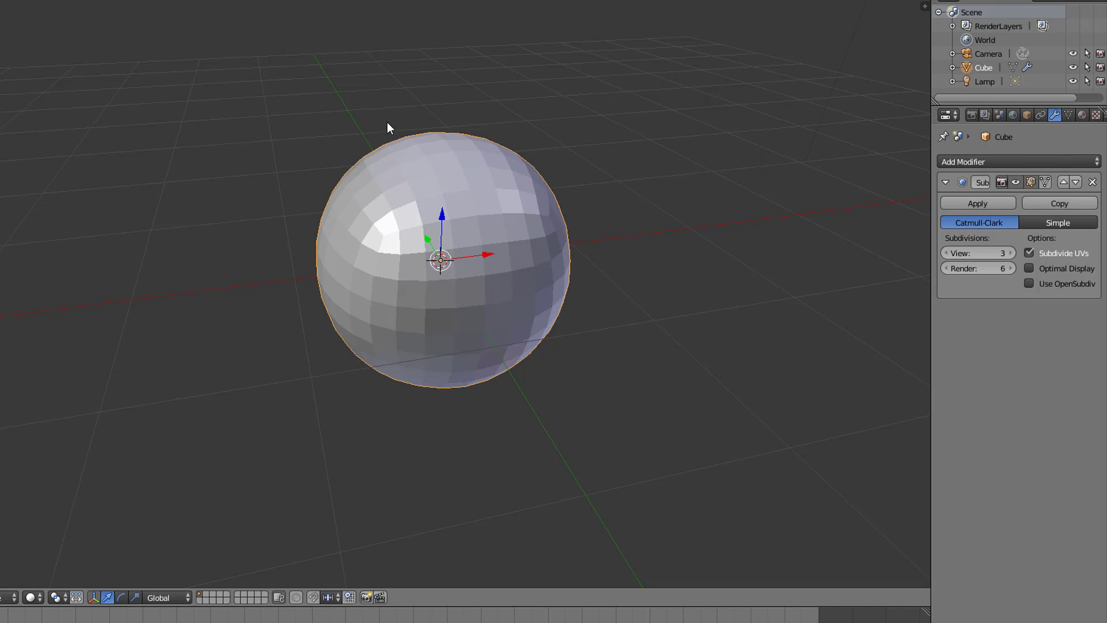
{"action": "left_click", "coordinate": [1011, 253]}
{"action": "left_click", "coordinate": [1011, 253]}
{"action": "left_click", "coordinate": [1011, 253]}
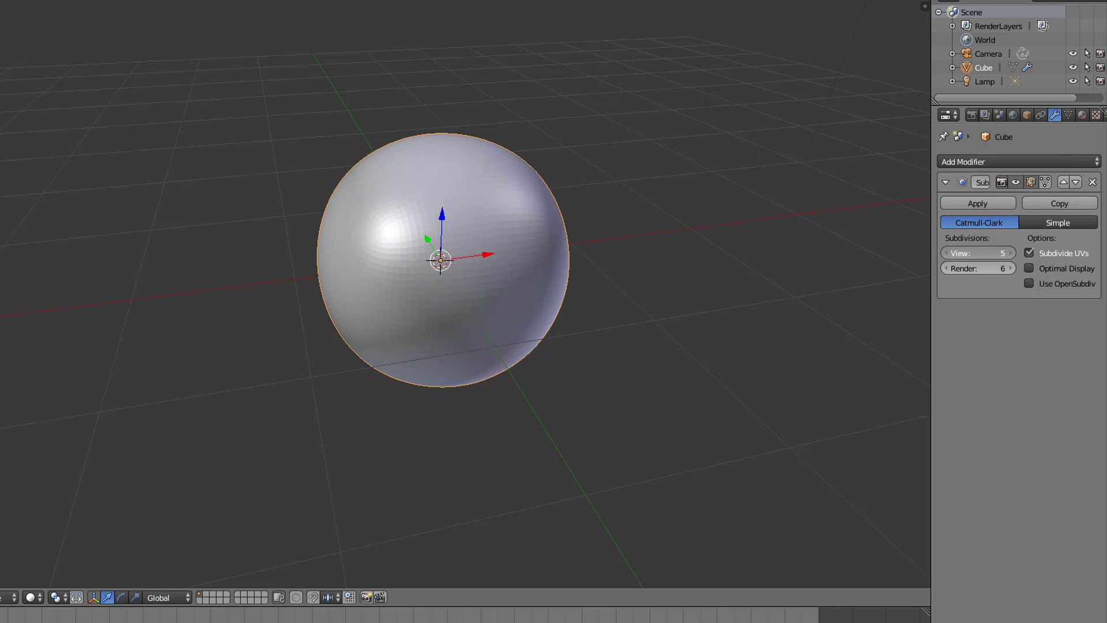
{"action": "mouse_move", "coordinate": [767, 230]}
{"action": "middle_mouse_down"}
{"action": "mouse_move", "coordinate": [660, 186]}
{"action": "mouse_move", "coordinate": [781, 237]}
{"action": "middle_mouse_up"}
{"action": "left_click", "coordinate": [946, 251]}
{"action": "left_click", "coordinate": [946, 252]}
{"action": "left_click", "coordinate": [947, 251]}
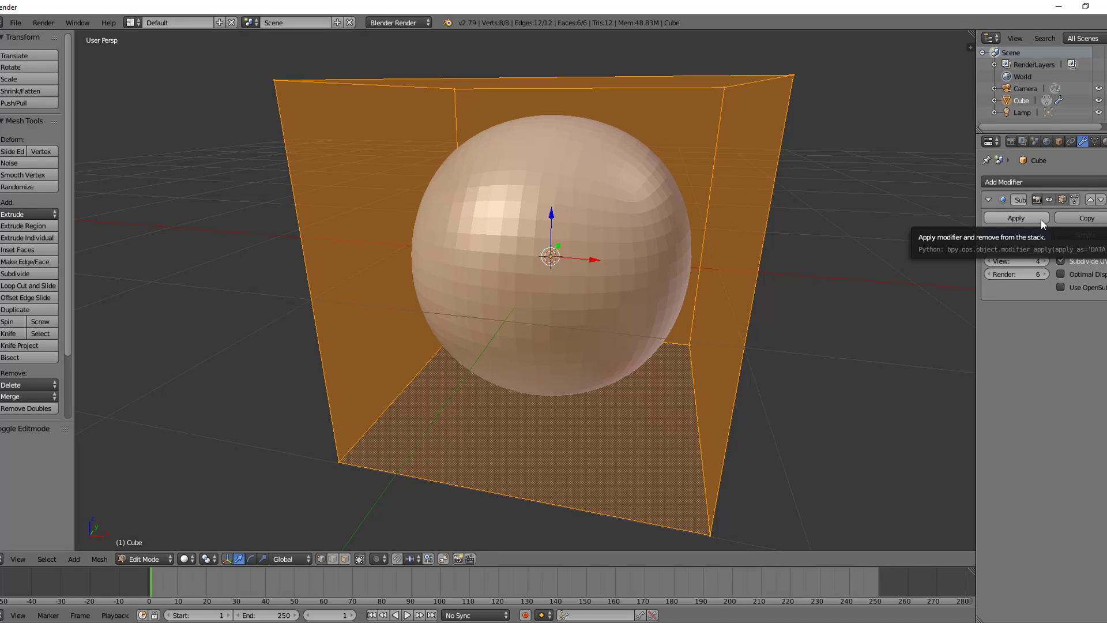
- Apply the subdivision, then undo it so the cube is a plain eight-vertex box
{"action": "key", "text": "Tab"}
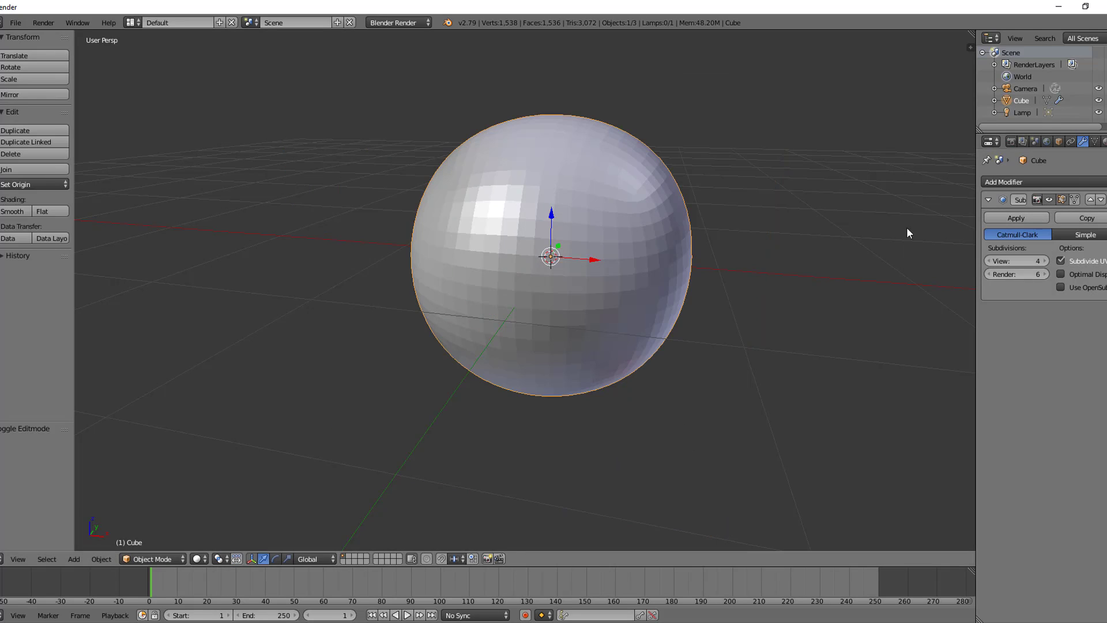
{"action": "left_click", "coordinate": [1029, 221]}
{"action": "key", "text": "Tab"}
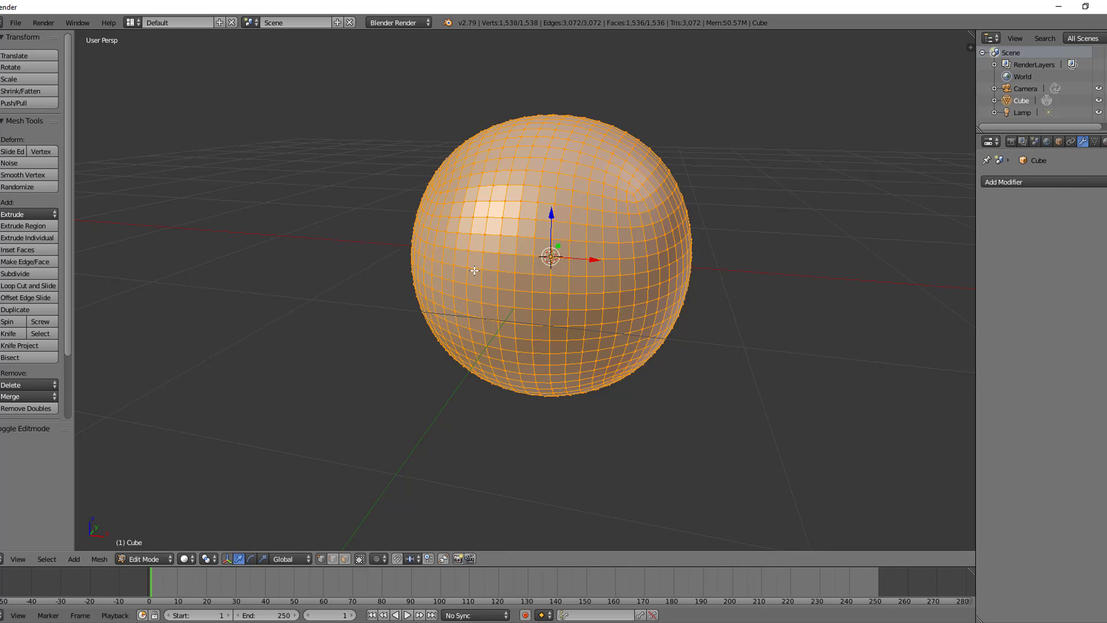
{"action": "key", "text": "ctrl+z"}
{"action": "key", "text": "Tab"}
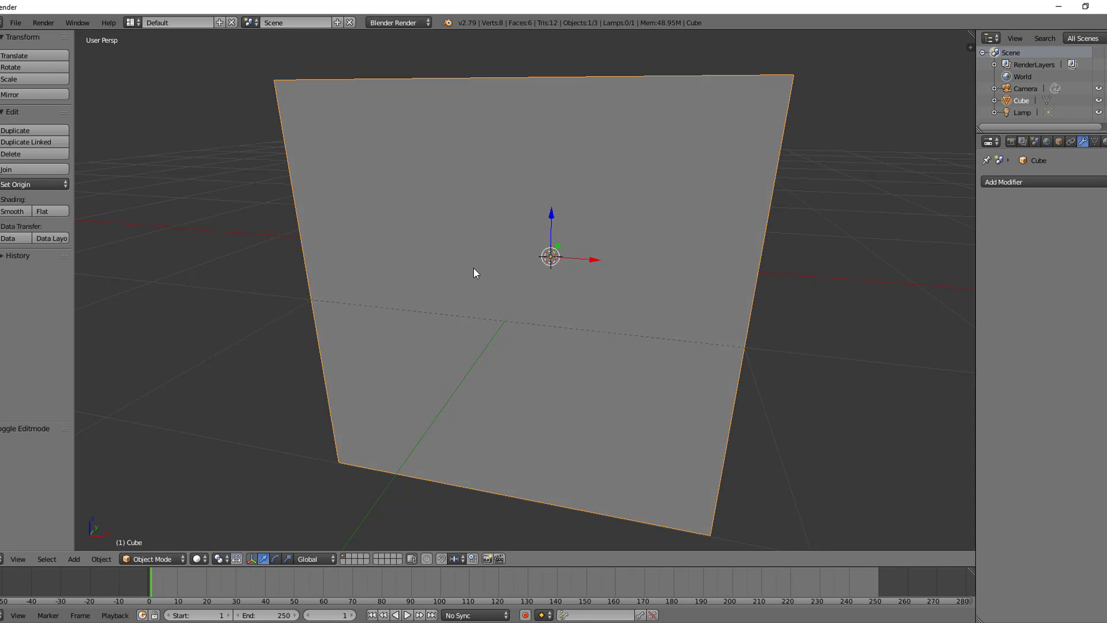
- Add a new Subdivision Surface modifier and set its View level to 6, Render 2
{"action": "left_click", "coordinate": [1056, 181]}
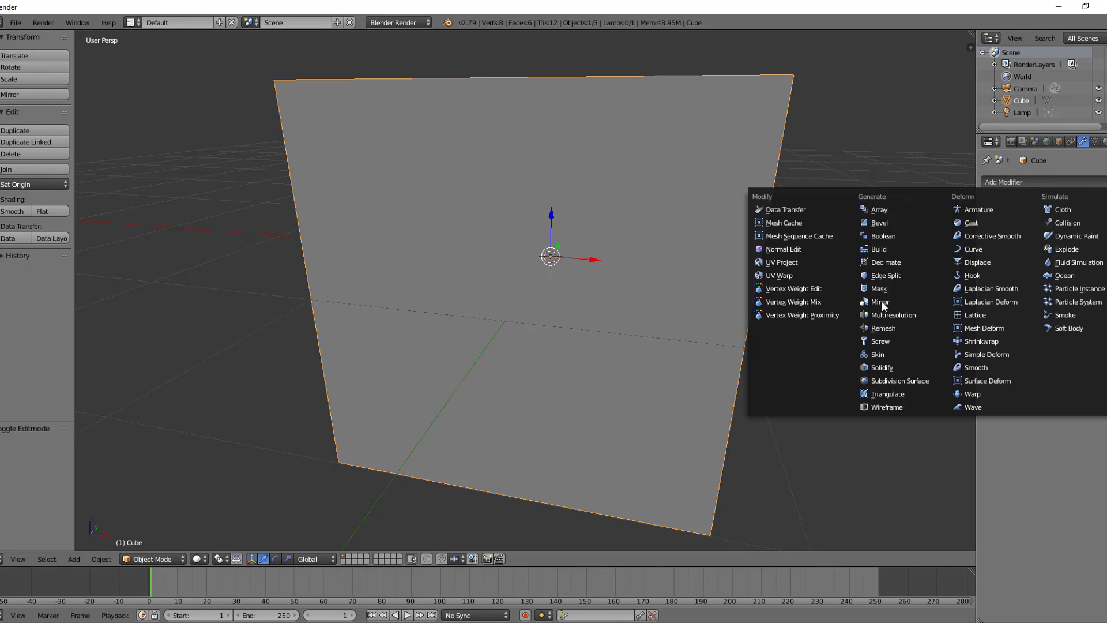
{"action": "left_click", "coordinate": [899, 380]}
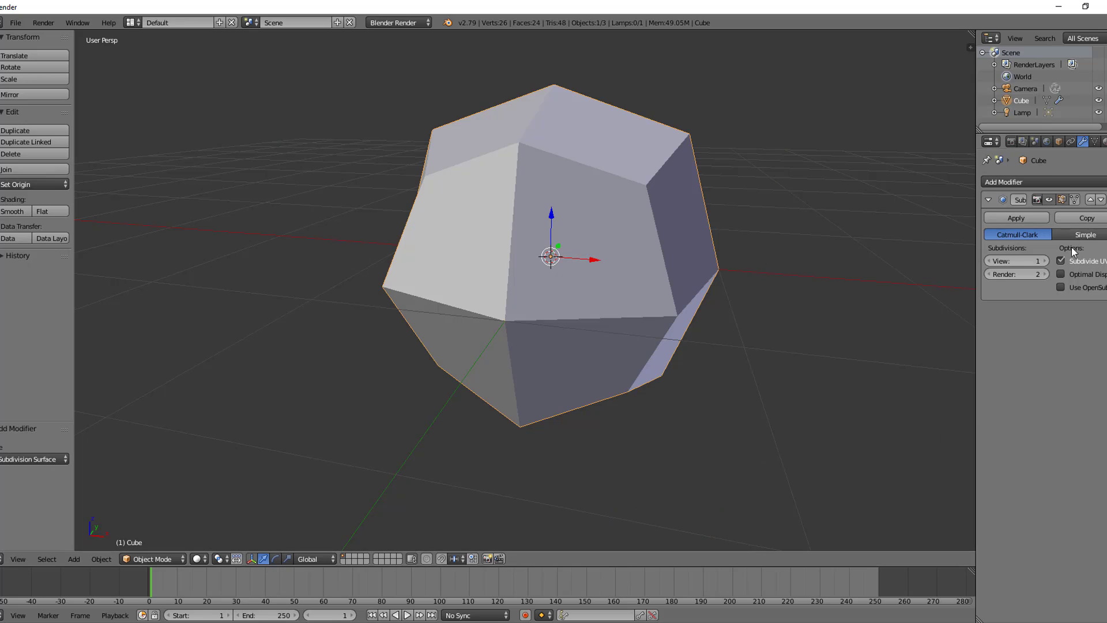
{"action": "left_click", "coordinate": [1044, 261]}
{"action": "left_click", "coordinate": [1044, 261]}
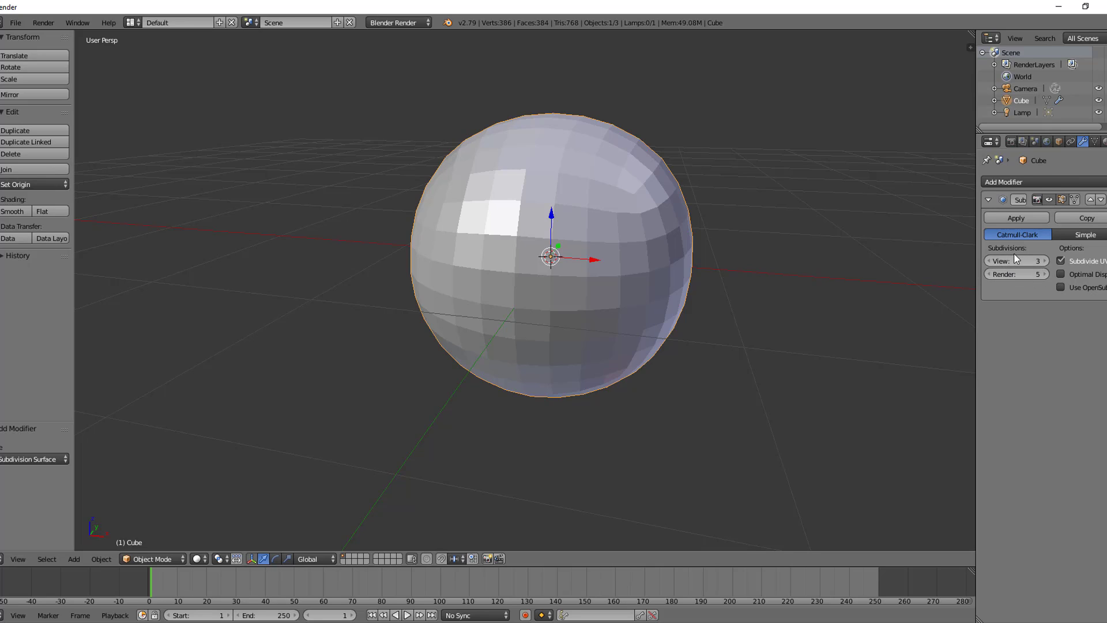
{"action": "left_click", "coordinate": [987, 273]}
{"action": "left_click", "coordinate": [987, 273]}
{"action": "left_click", "coordinate": [1045, 260]}
{"action": "left_click", "coordinate": [1045, 260]}
{"action": "left_click", "coordinate": [1044, 261]}
- Render the scene, then switch the editor back to the 3D Viewport
{"action": "left_click", "coordinate": [1010, 142]}
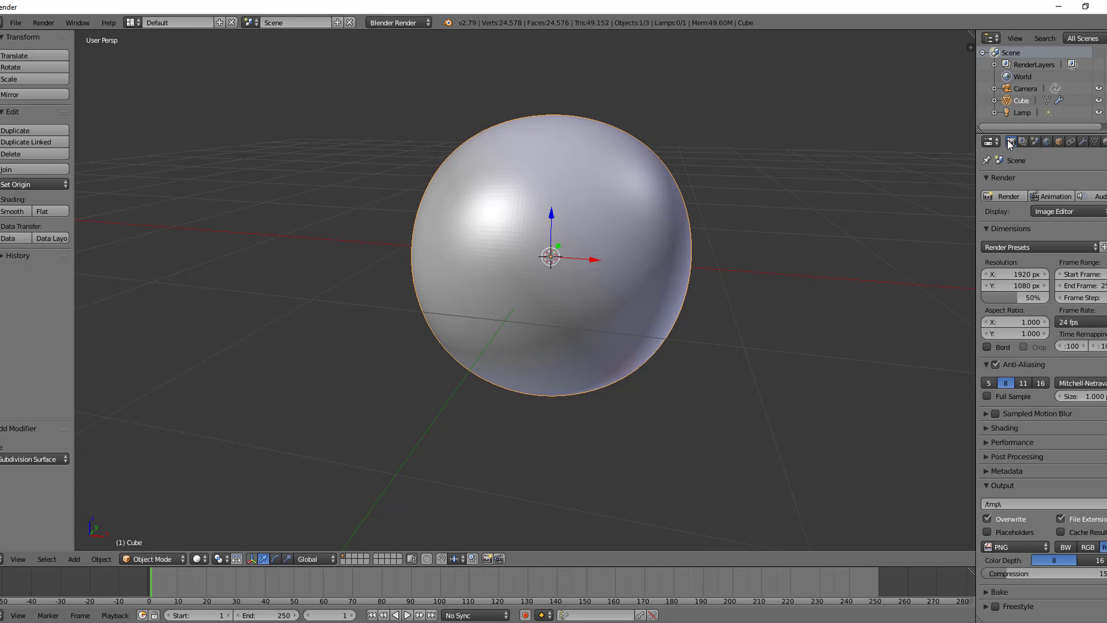
{"action": "left_click", "coordinate": [1008, 195]}
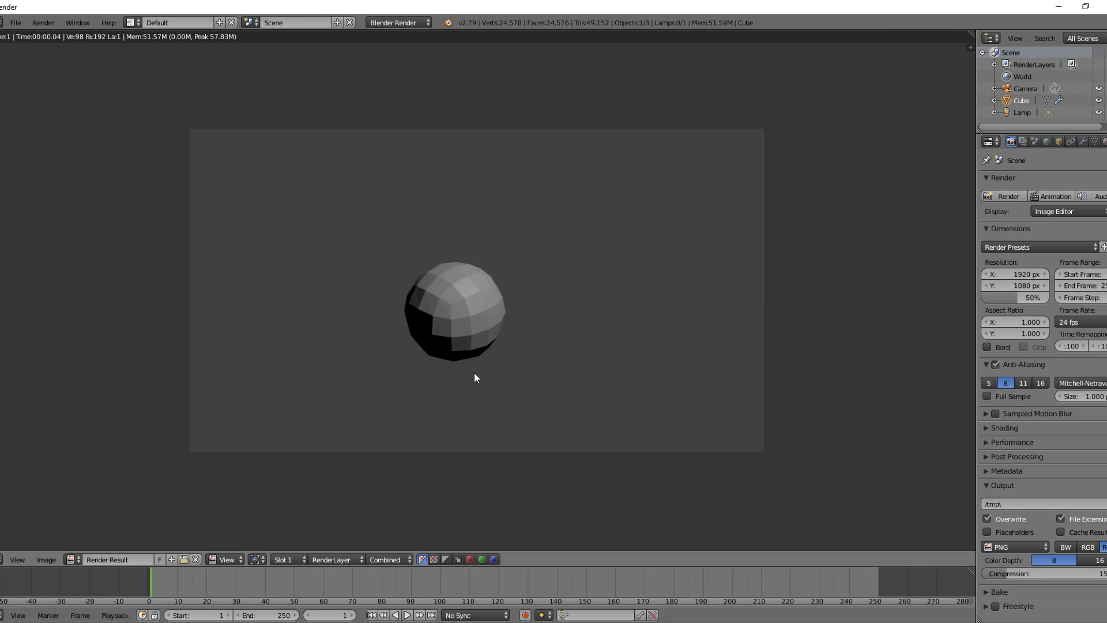
{"action": "left_click", "coordinate": [3, 559]}
{"action": "left_click", "coordinate": [17, 541]}
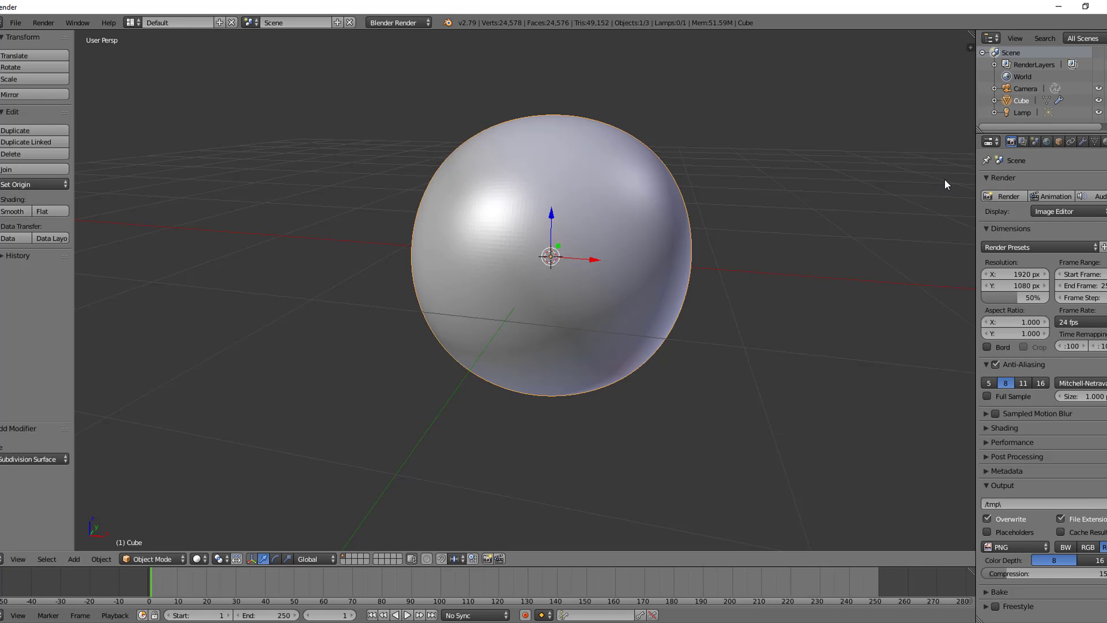
- Set the subdivision Render level to 6 and View to 3, then enter Edit Mode
{"action": "left_click", "coordinate": [1082, 142]}
{"action": "left_click", "coordinate": [1035, 274]}
{"action": "type", "text": "6"}
{"action": "key", "text": "Return"}
{"action": "left_click", "coordinate": [988, 261]}
{"action": "left_click", "coordinate": [989, 261]}
{"action": "left_click", "coordinate": [989, 261]}
{"action": "key", "text": "Tab"}
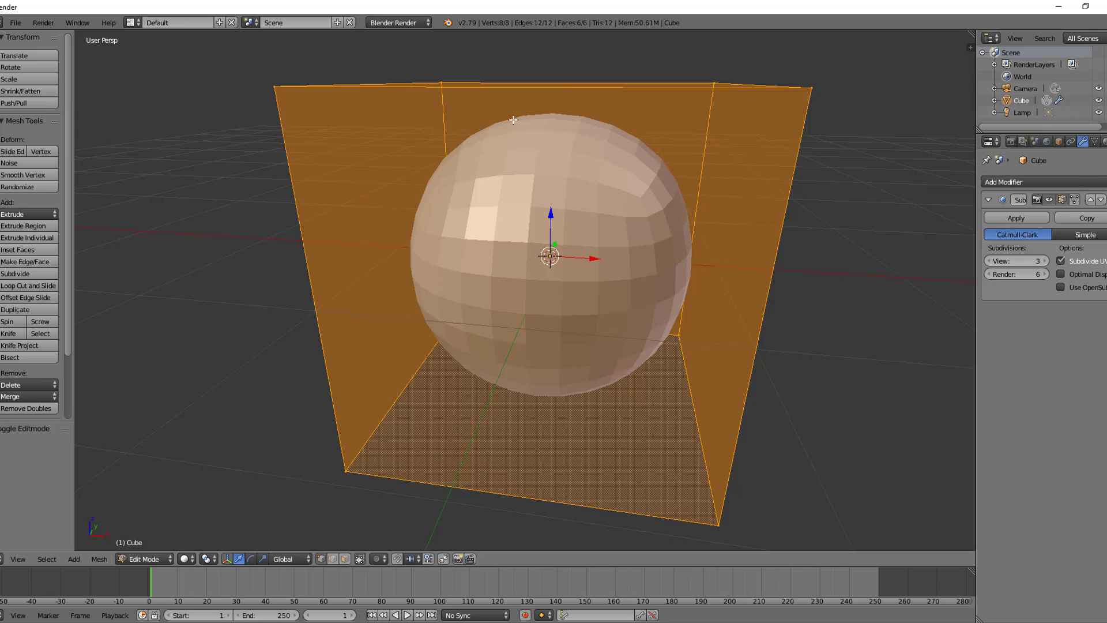
- Add two horizontal loop cuts, slid close to the cube's bottom and top edges
{"action": "middle_click_drag", "start_coordinate": [464, 197], "coordinate": [570, 248]}
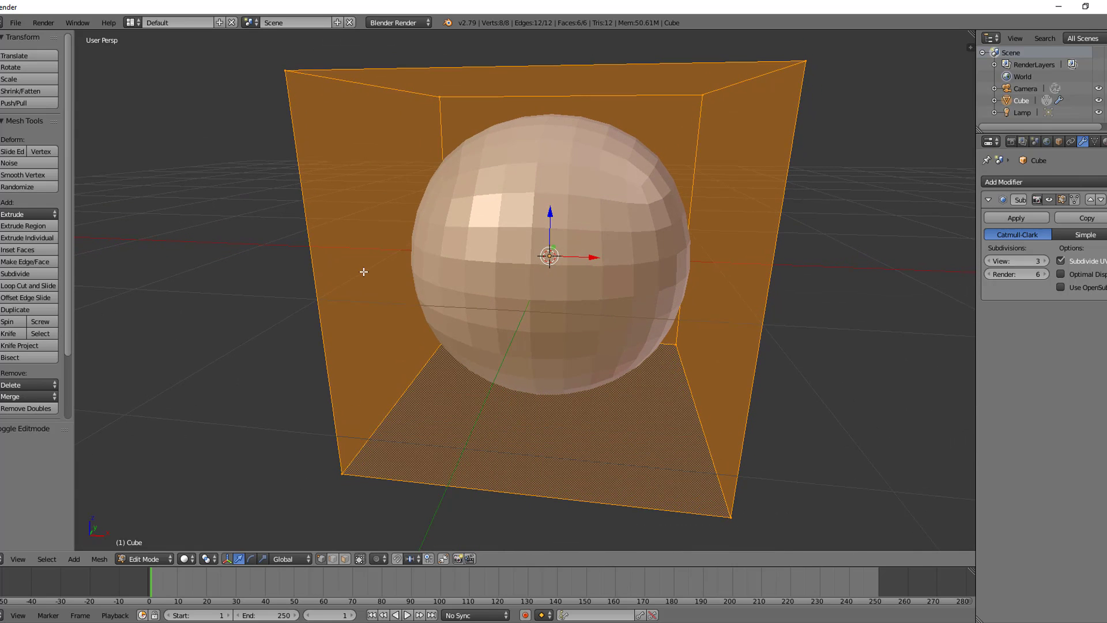
{"action": "key", "text": "ctrl+r"}
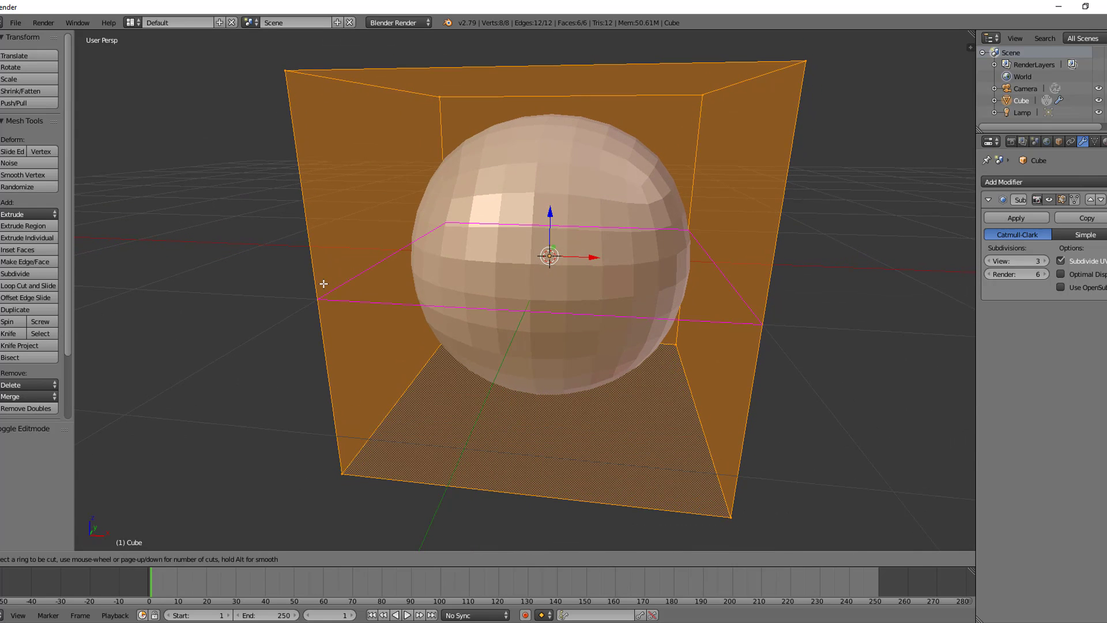
{"action": "left_click", "coordinate": [323, 284]}
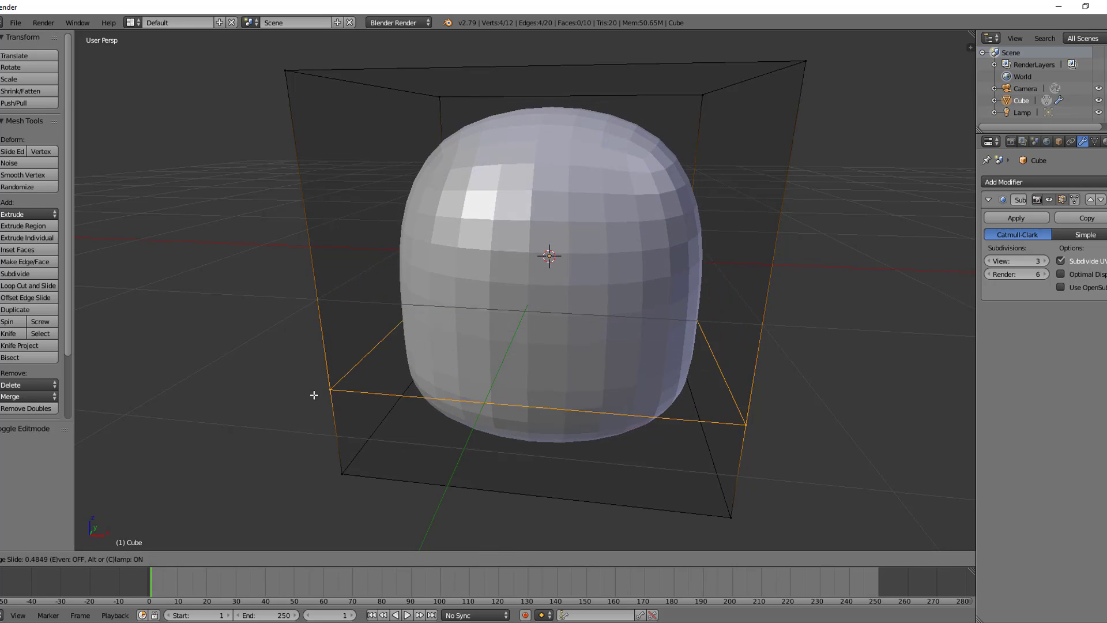
{"action": "left_click", "coordinate": [307, 477]}
{"action": "key", "text": "ctrl+r"}
{"action": "left_click", "coordinate": [330, 326]}
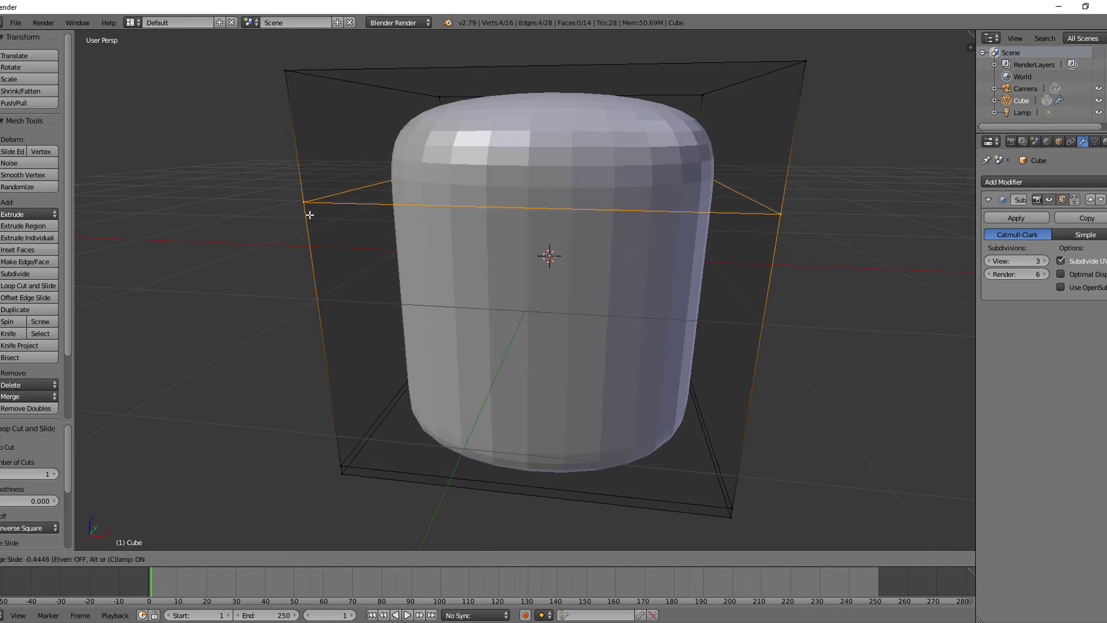
{"action": "left_click", "coordinate": [318, 133]}
- Add two vertical loop cuts, slid close to the cube's right and left sides
{"action": "middle_click_drag", "start_coordinate": [494, 178], "coordinate": [683, 186]}
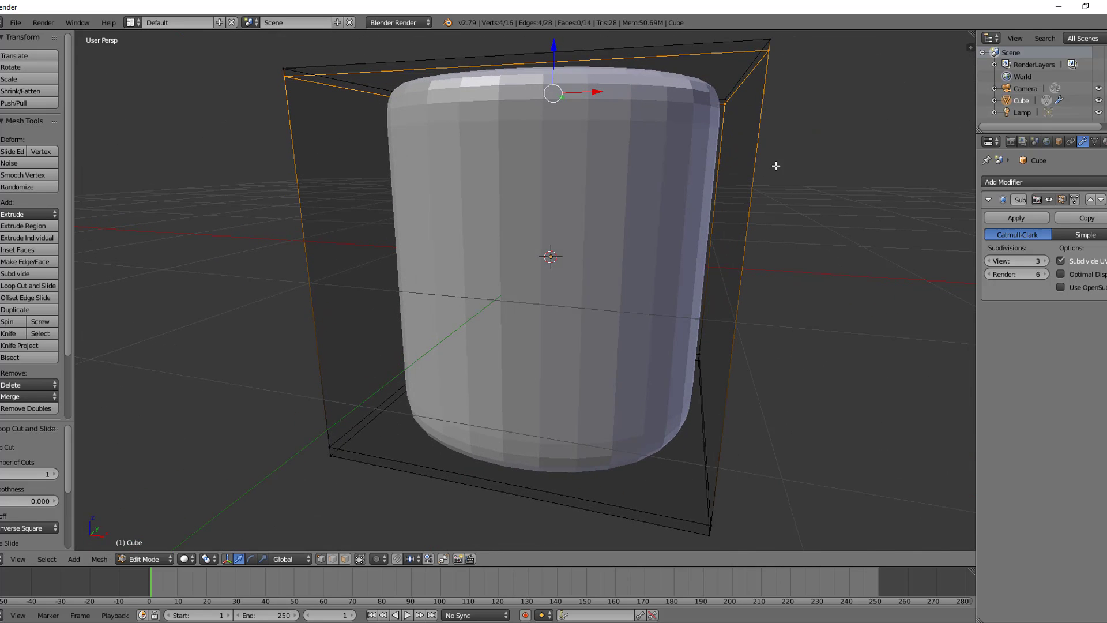
{"action": "key", "text": "ctrl+r"}
{"action": "left_click", "coordinate": [718, 51]}
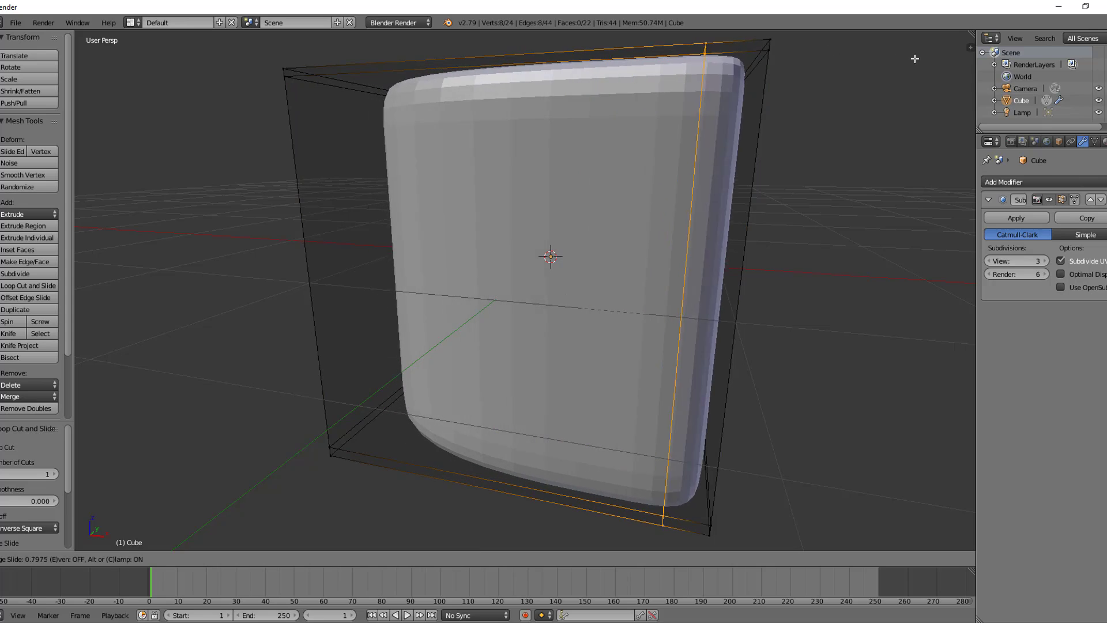
{"action": "left_click", "coordinate": [949, 57]}
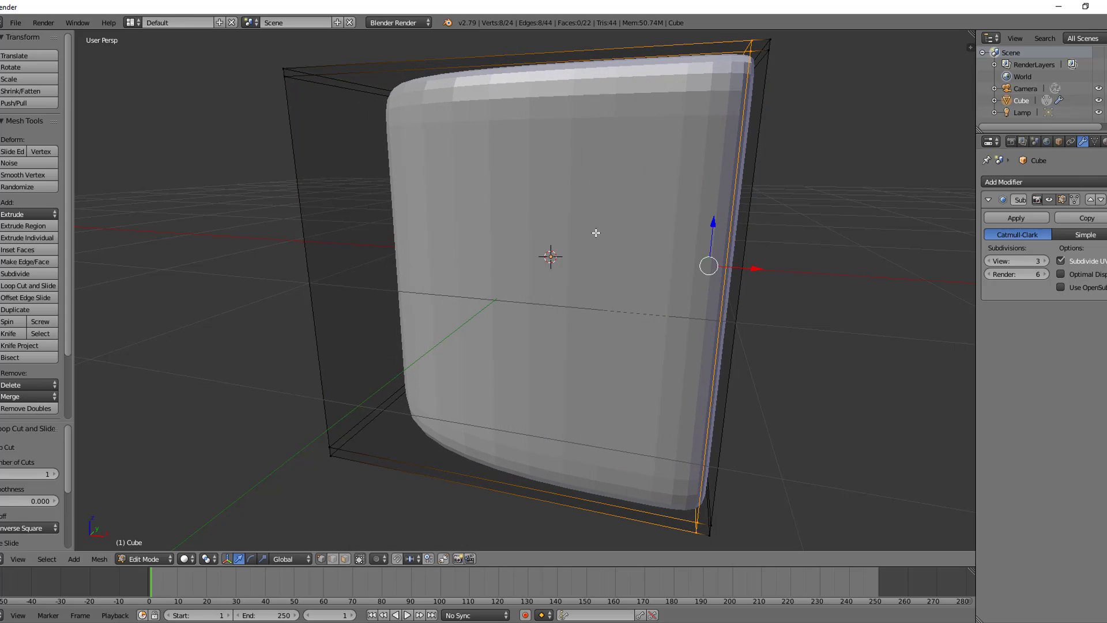
{"action": "key", "text": "ctrl+r"}
{"action": "left_click", "coordinate": [585, 44]}
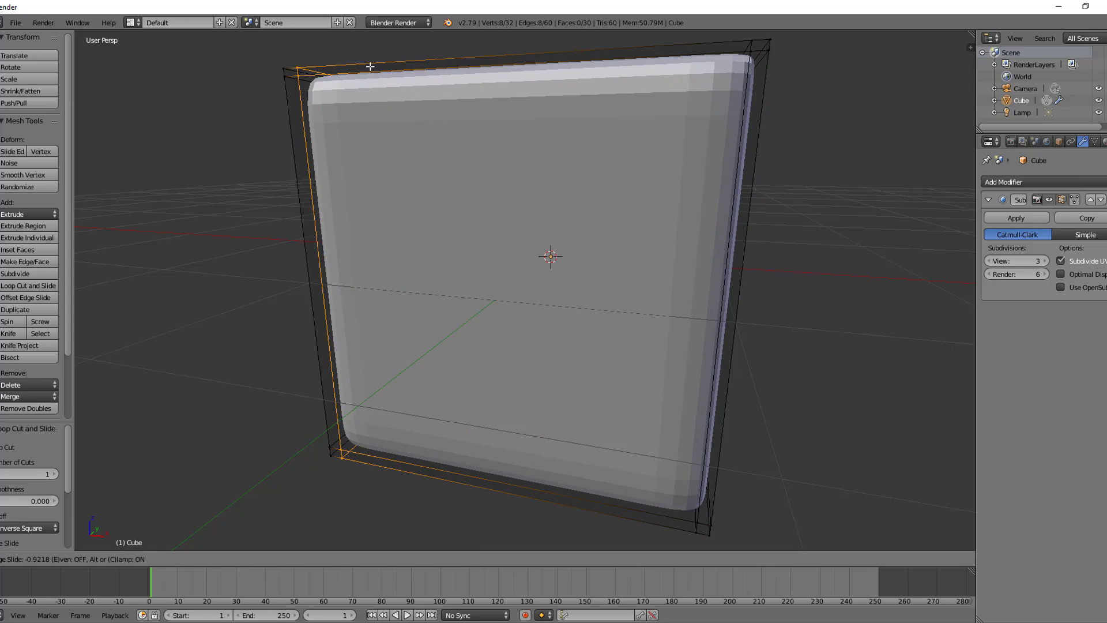
{"action": "left_click", "coordinate": [364, 68]}
- Add two more loop cuts on the remaining axis, near the front-left and right edges
{"action": "middle_click_drag", "start_coordinate": [218, 179], "coordinate": [404, 201]}
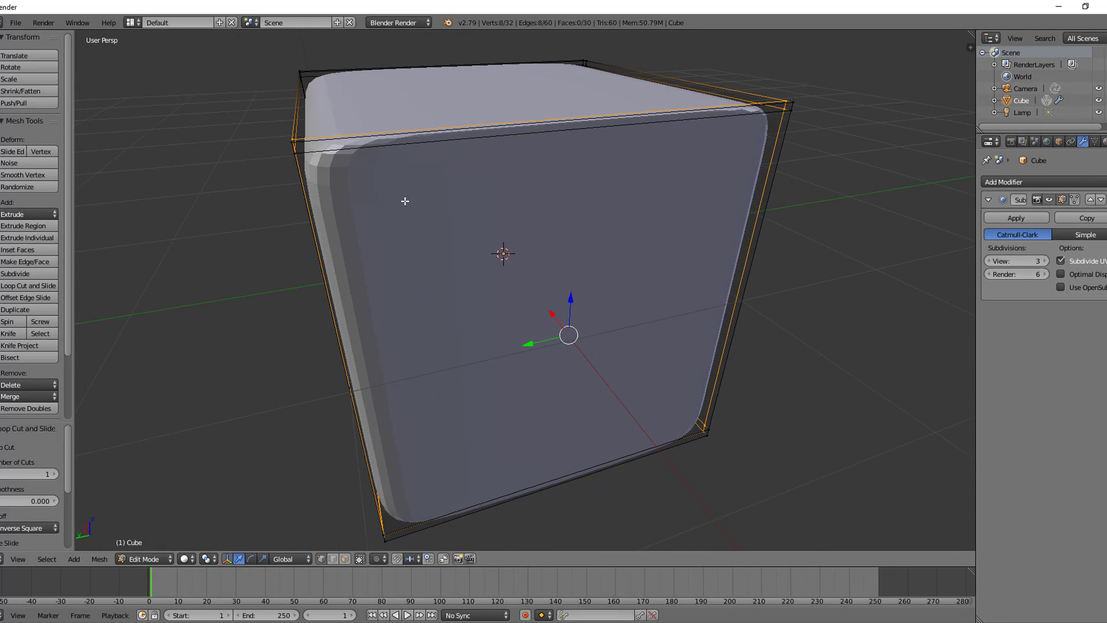
{"action": "key", "text": "ctrl+r"}
{"action": "left_click", "coordinate": [340, 157]}
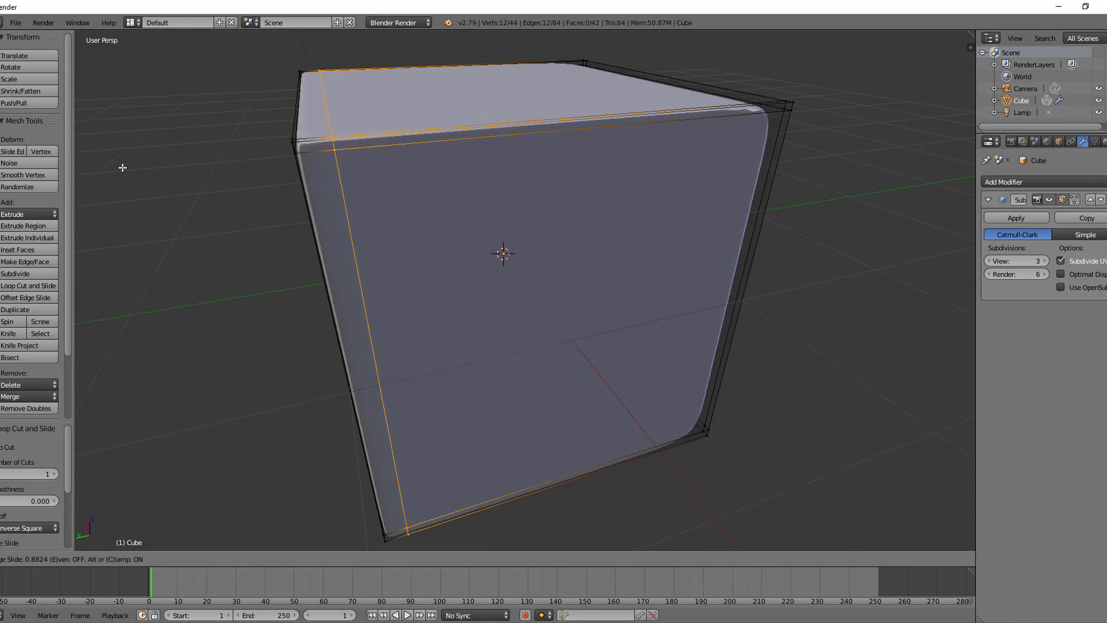
{"action": "left_click", "coordinate": [104, 169]}
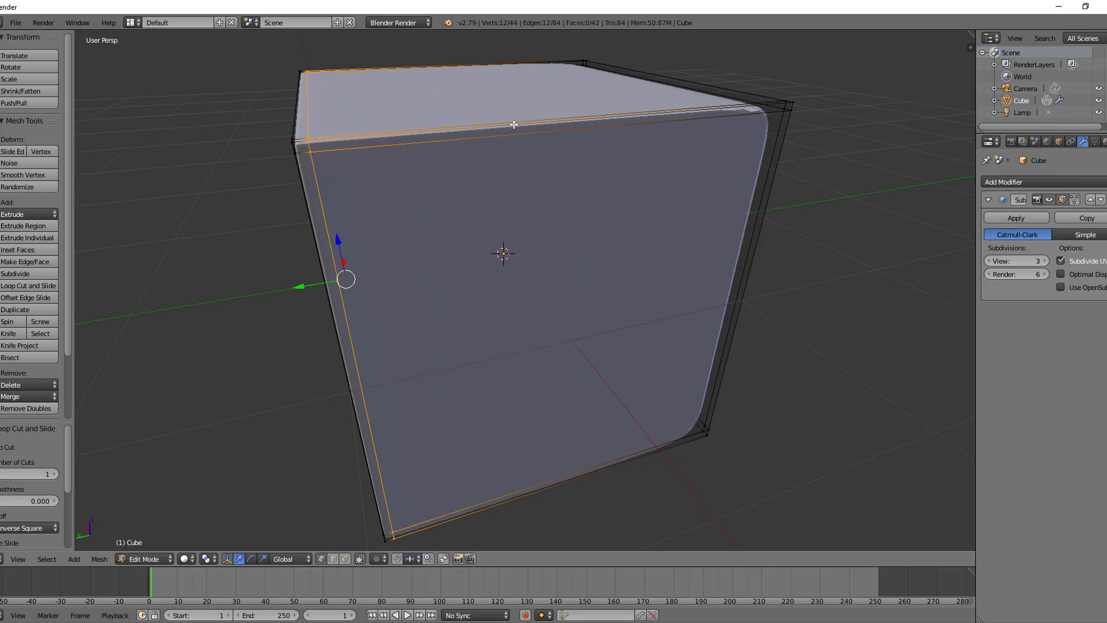
{"action": "key", "text": "ctrl+r"}
{"action": "left_click", "coordinate": [640, 97]}
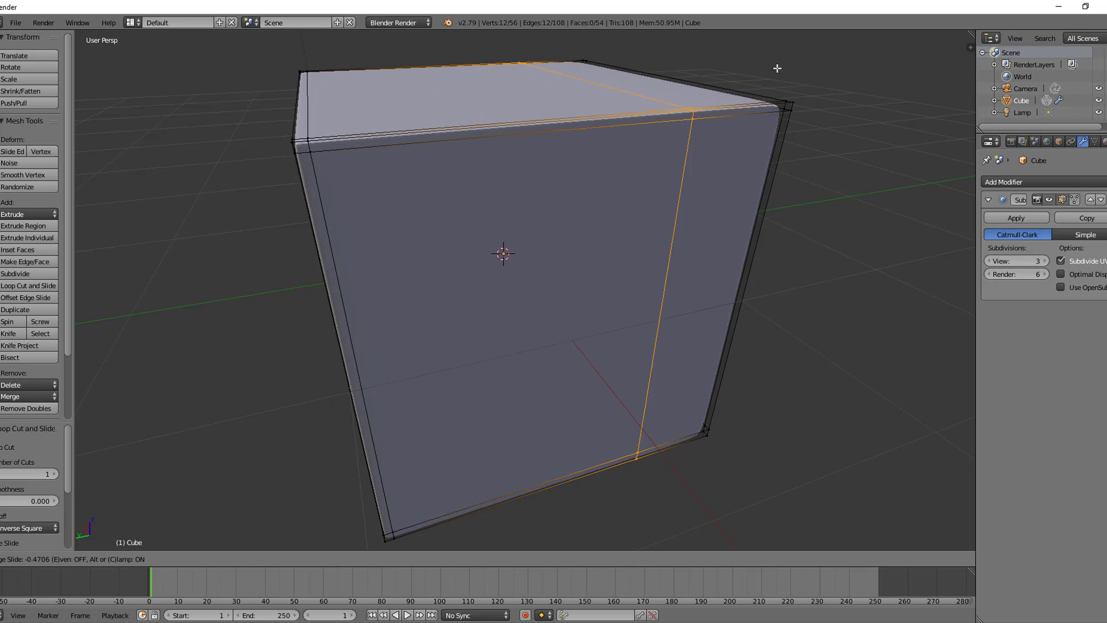
{"action": "left_click", "coordinate": [861, 58]}
- Preview the crisp-edged cube in Object Mode, then return to Edit Mode
{"action": "middle_click_drag", "start_coordinate": [862, 58], "coordinate": [379, 110]}
{"action": "key", "text": "Tab"}
{"action": "middle_click_drag", "start_coordinate": [416, 201], "coordinate": [542, 209]}
{"action": "key", "text": "Tab"}
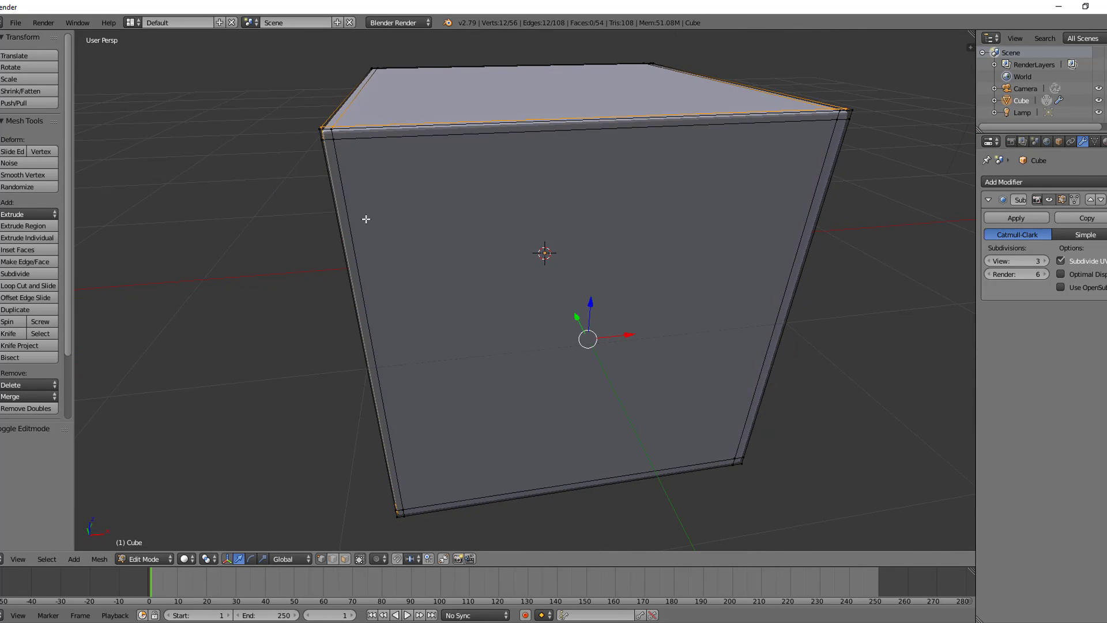
{"action": "middle_click_drag", "start_coordinate": [366, 225], "coordinate": [397, 210]}
- Undo the loop cuts, restoring the plain cube with all geometry selected in Edit Mode
{"action": "key", "text": "Tab"}
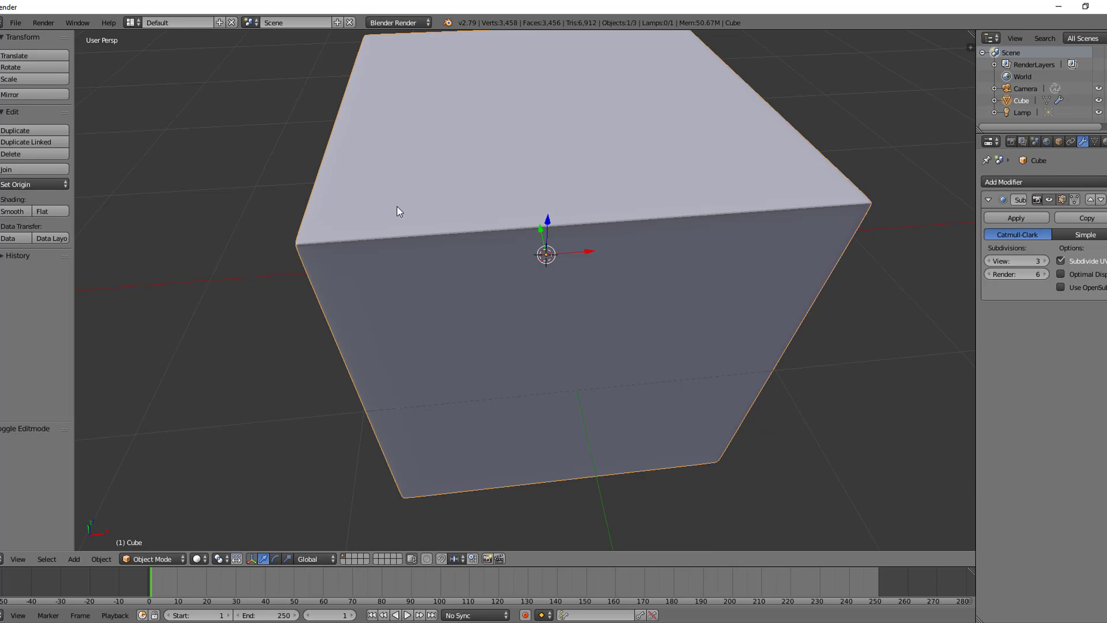
{"action": "key", "text": "ctrl+z"}
{"action": "key", "text": "Tab"}
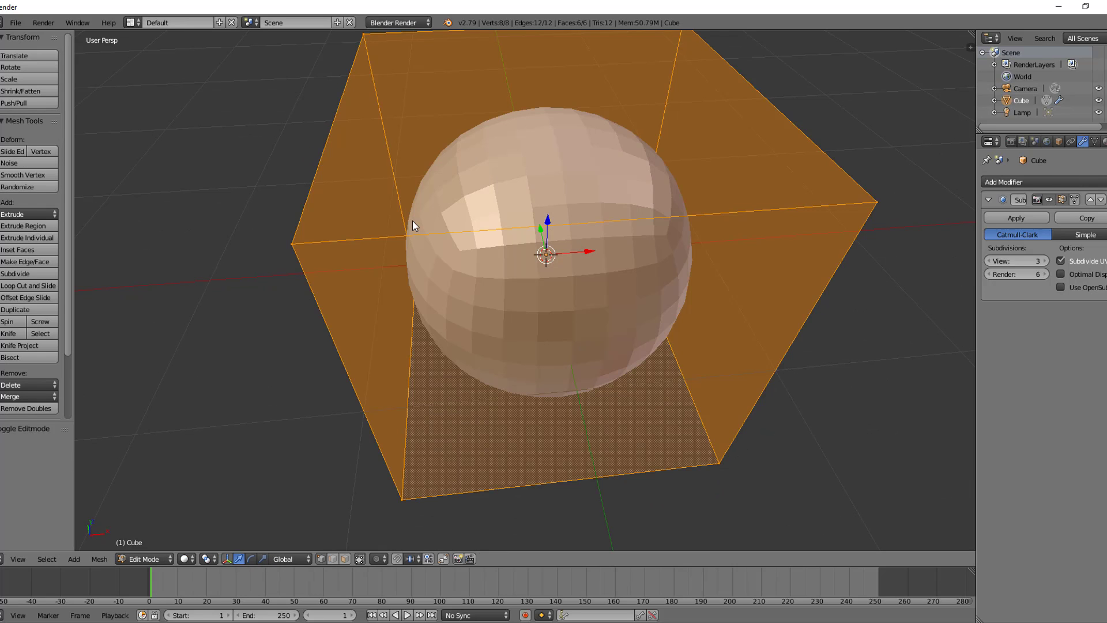
- Bevel all the cube's edges with offset 0.107 and 4 segments, then inspect the result
{"action": "middle_click_drag", "start_coordinate": [395, 277], "coordinate": [467, 291]}
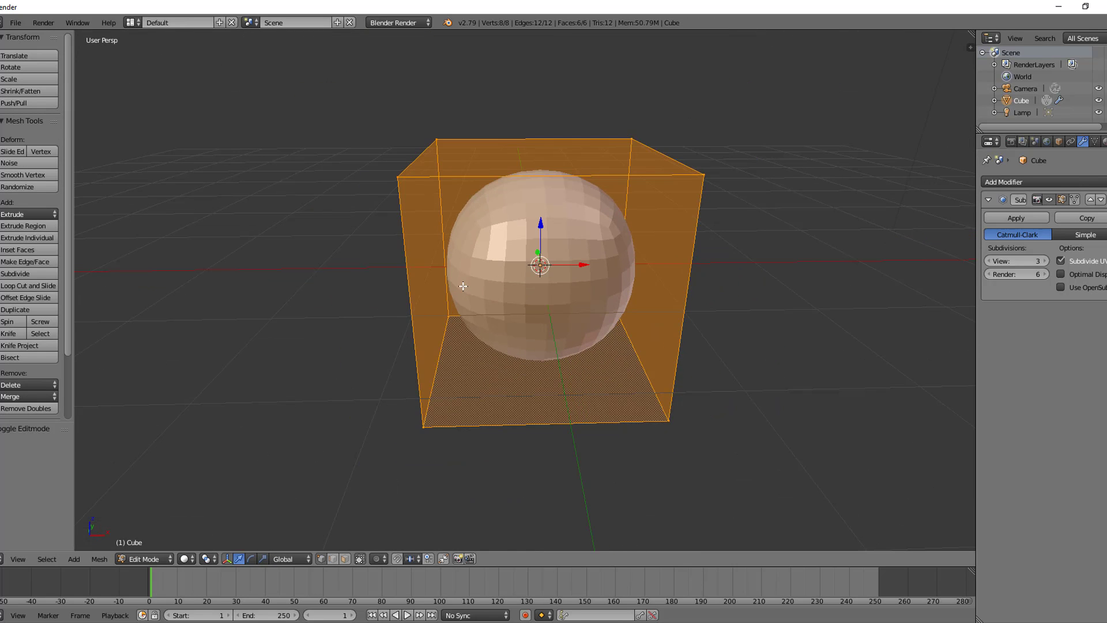
{"action": "key", "text": "ctrl+b"}
{"action": "scroll", "coordinate": [450, 306], "scroll_direction": "up", "scroll_amount": 3}
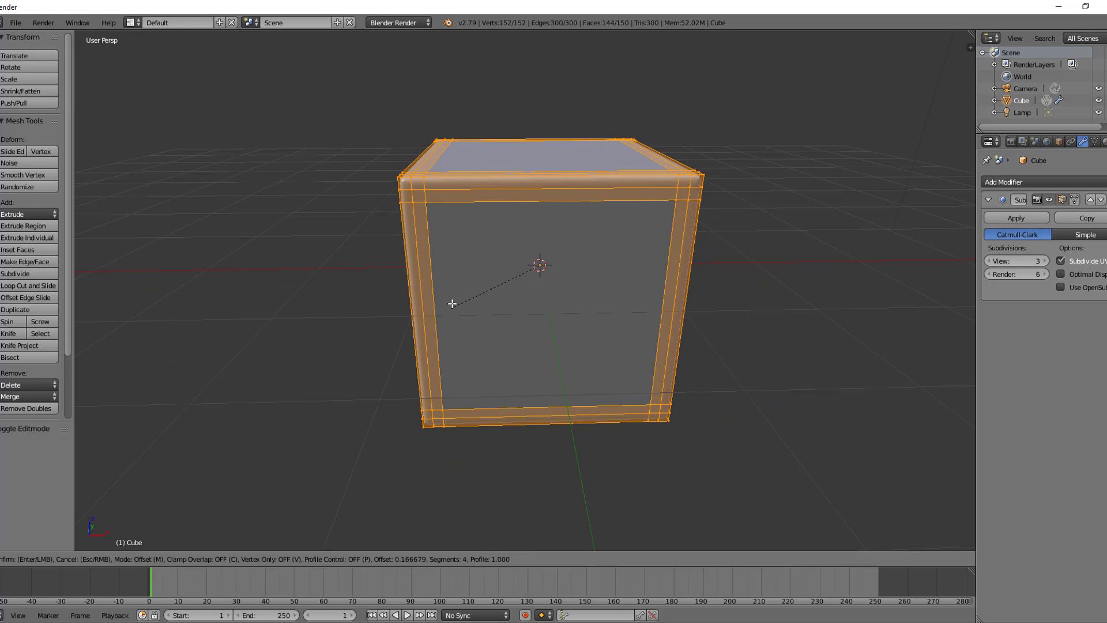
{"action": "left_click", "coordinate": [452, 301]}
{"action": "middle_click_drag", "start_coordinate": [301, 296], "coordinate": [364, 284]}
{"action": "scroll", "coordinate": [546, 250], "scroll_direction": "up", "scroll_amount": 4}
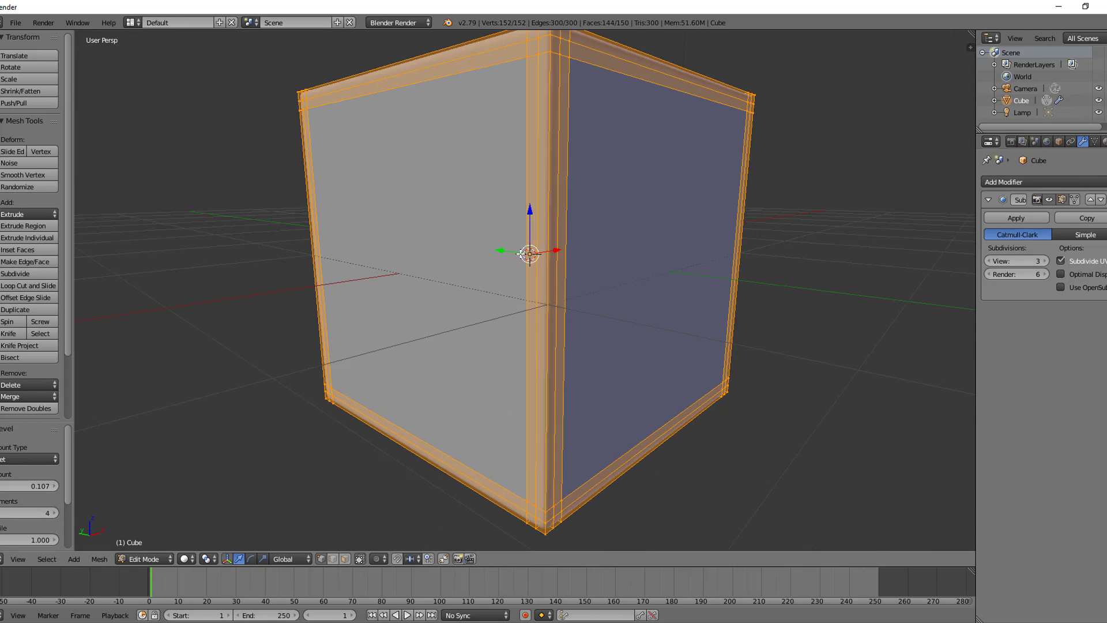
{"action": "middle_click_drag", "start_coordinate": [546, 250], "coordinate": [424, 191]}
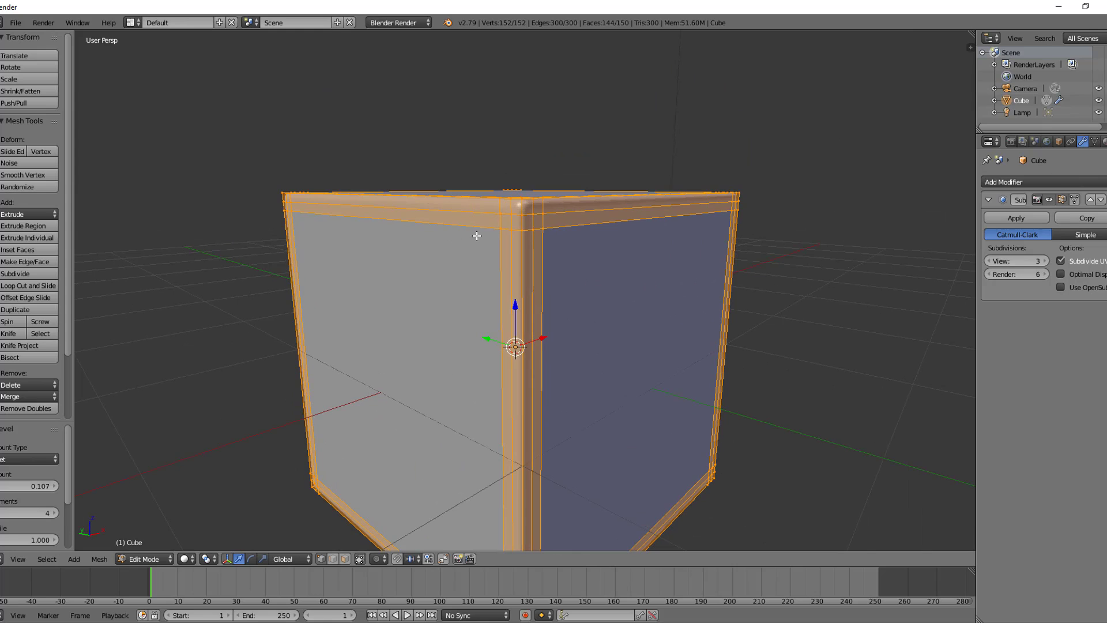
{"action": "middle_click_drag", "start_coordinate": [490, 235], "coordinate": [578, 322]}
{"action": "scroll", "coordinate": [577, 230], "scroll_direction": "up", "scroll_amount": 2}
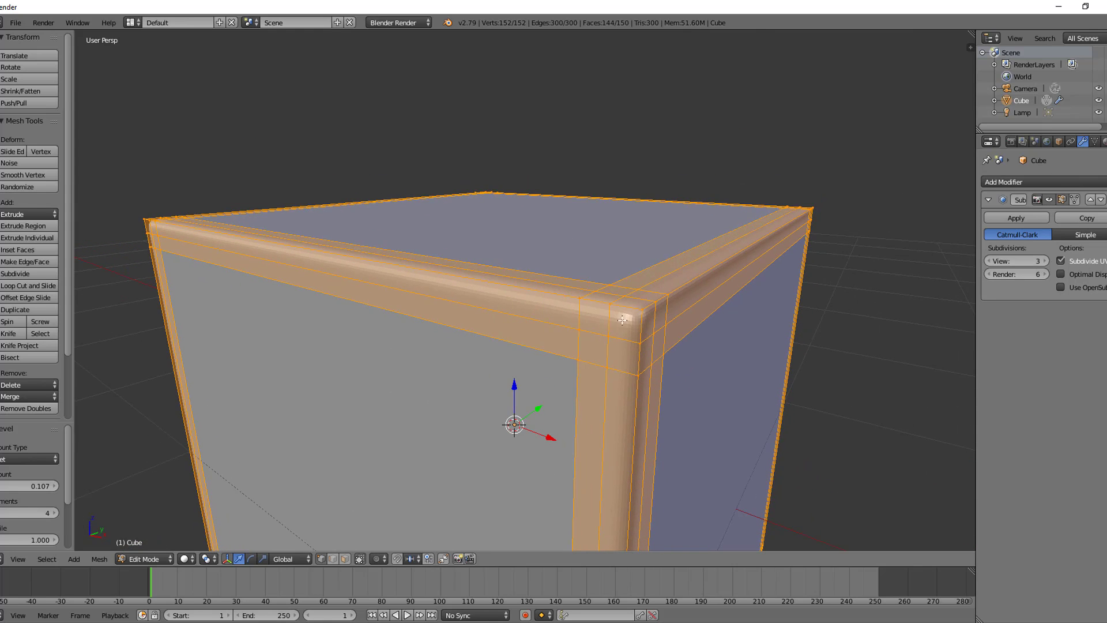
- Compare Simple and Catmull-Clark subdivision in wireframe, keep Catmull-Clark, and view the cube from above
{"action": "left_click", "coordinate": [1080, 238]}
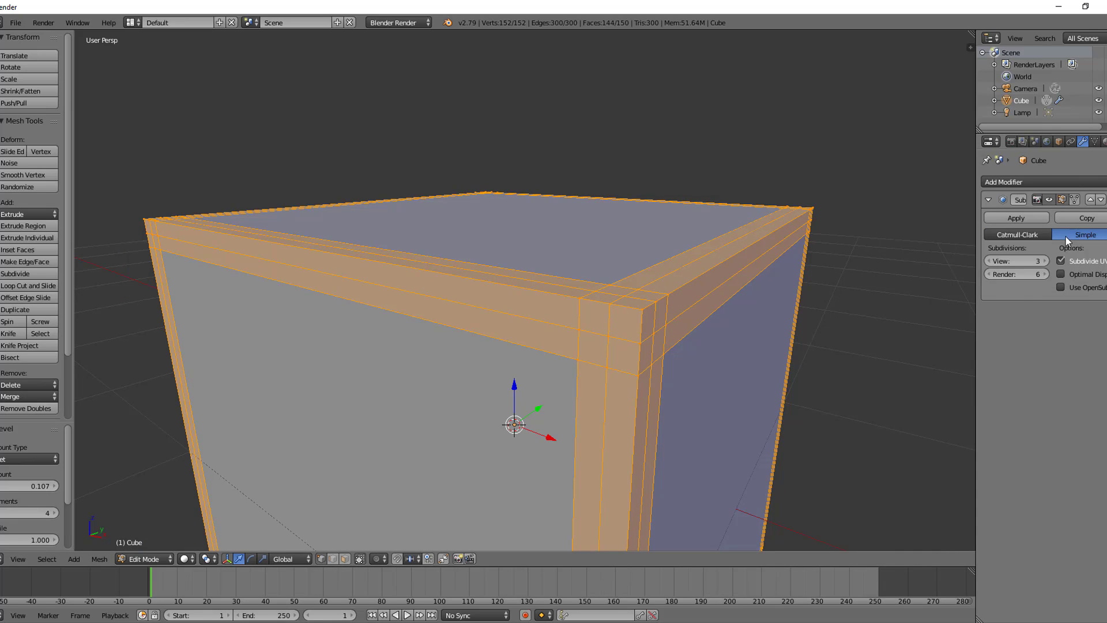
{"action": "key", "text": "z"}
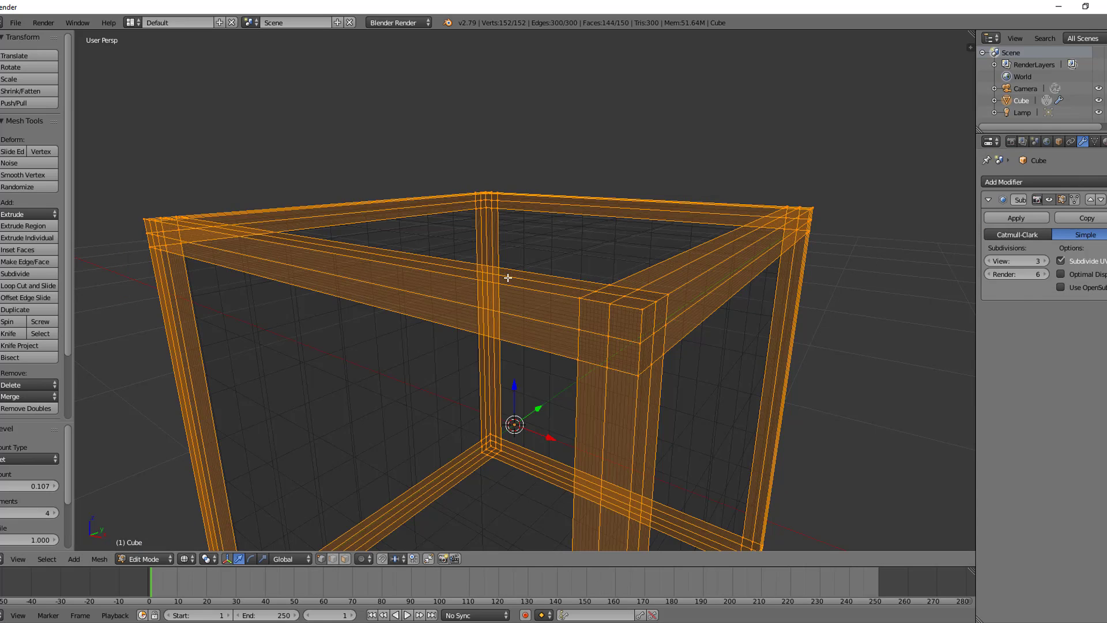
{"action": "middle_click_drag", "start_coordinate": [443, 313], "coordinate": [493, 286]}
{"action": "left_click", "coordinate": [1040, 236]}
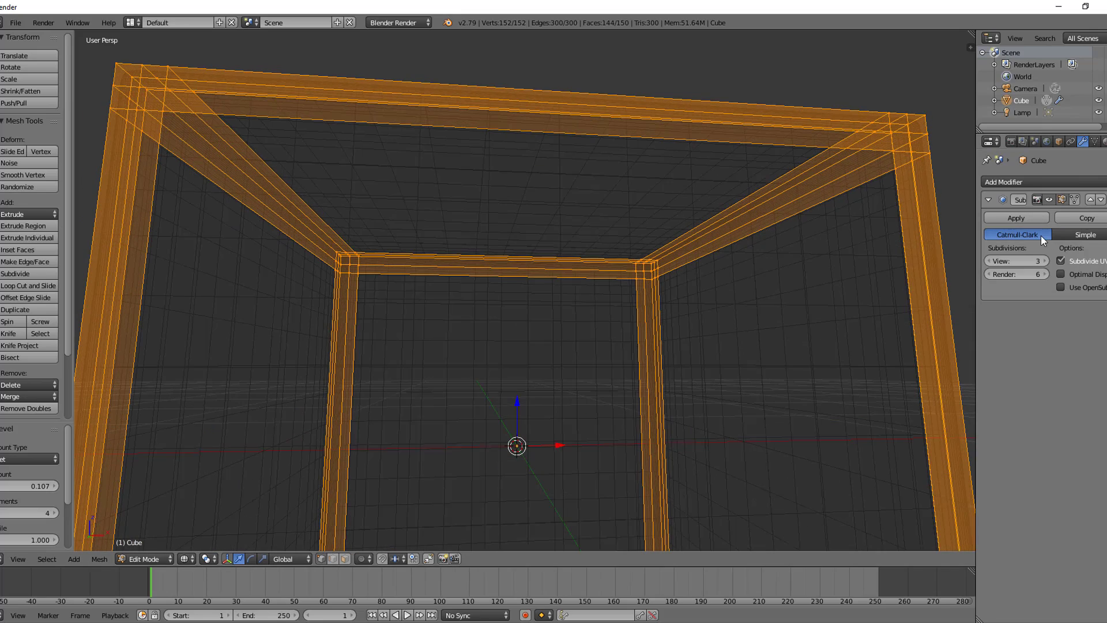
{"action": "mouse_move", "coordinate": [731, 197]}
{"action": "middle_mouse_down"}
{"action": "mouse_move", "coordinate": [717, 210]}
{"action": "mouse_move", "coordinate": [774, 227]}
{"action": "mouse_move", "coordinate": [768, 243]}
{"action": "mouse_move", "coordinate": [795, 292]}
{"action": "mouse_move", "coordinate": [775, 272]}
{"action": "middle_mouse_up"}
{"action": "key", "text": "z"}
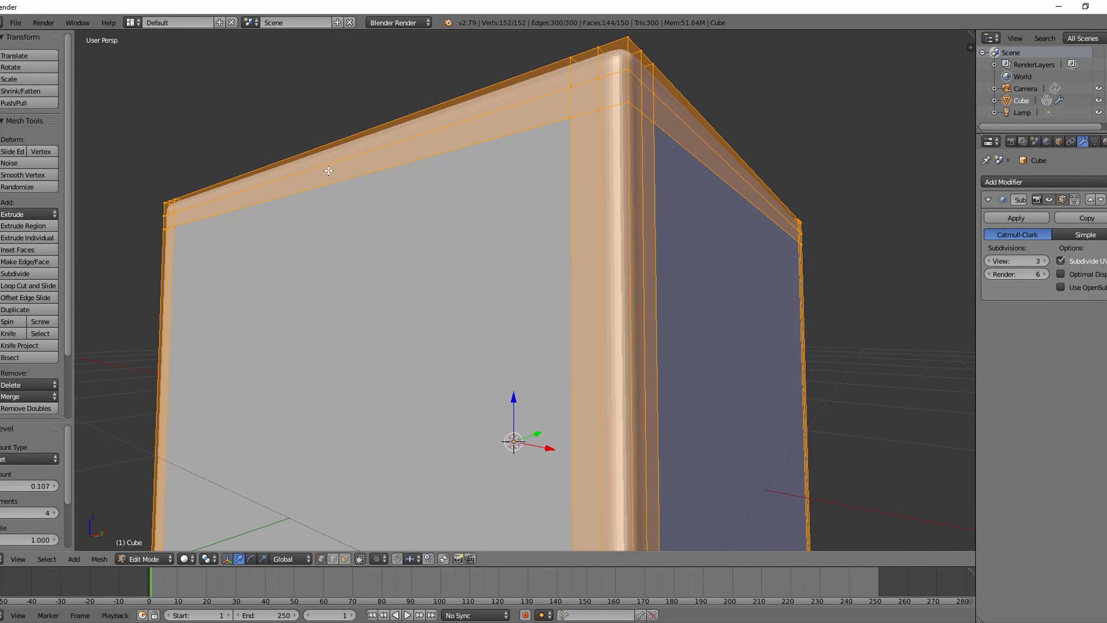
{"action": "middle_click_drag", "start_coordinate": [395, 428], "coordinate": [401, 277]}
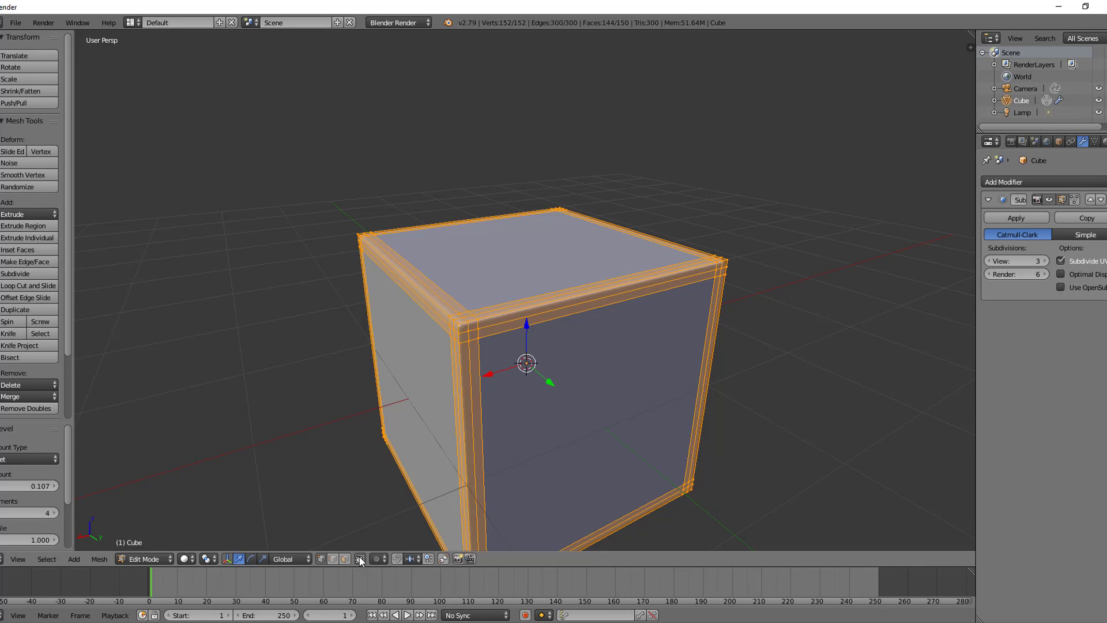
- Scale the cube's top face to 0.842 and extrude it 0.823 upward into a peg
{"action": "right_click", "coordinate": [489, 271]}
{"action": "middle_click_drag", "start_coordinate": [580, 302], "coordinate": [584, 259]}
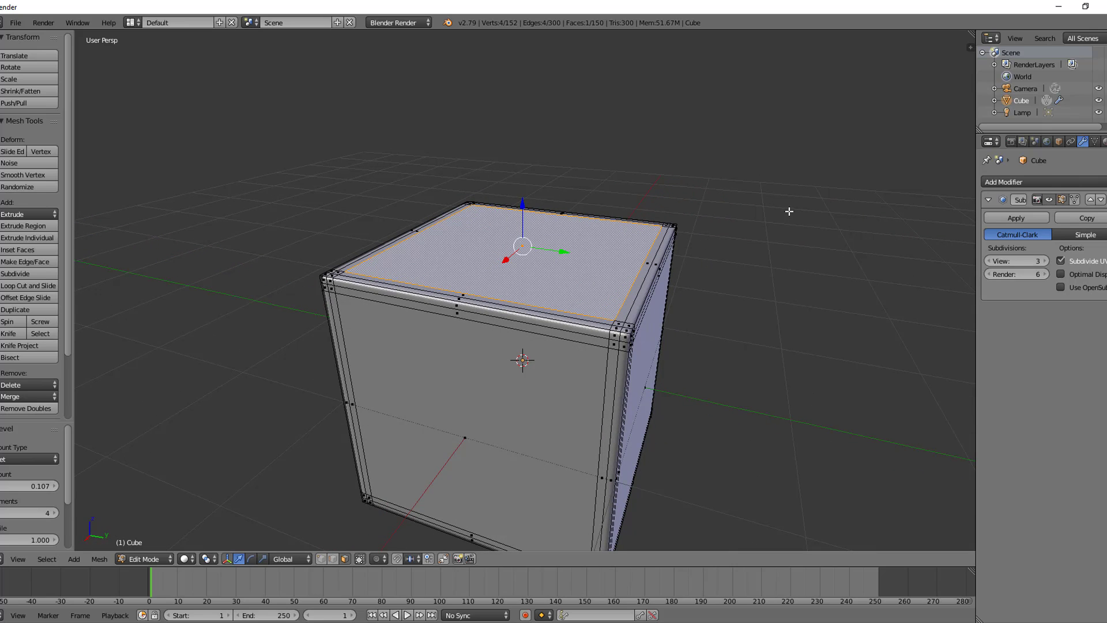
{"action": "key", "text": "s"}
{"action": "left_click", "coordinate": [750, 220]}
{"action": "key", "text": "e"}
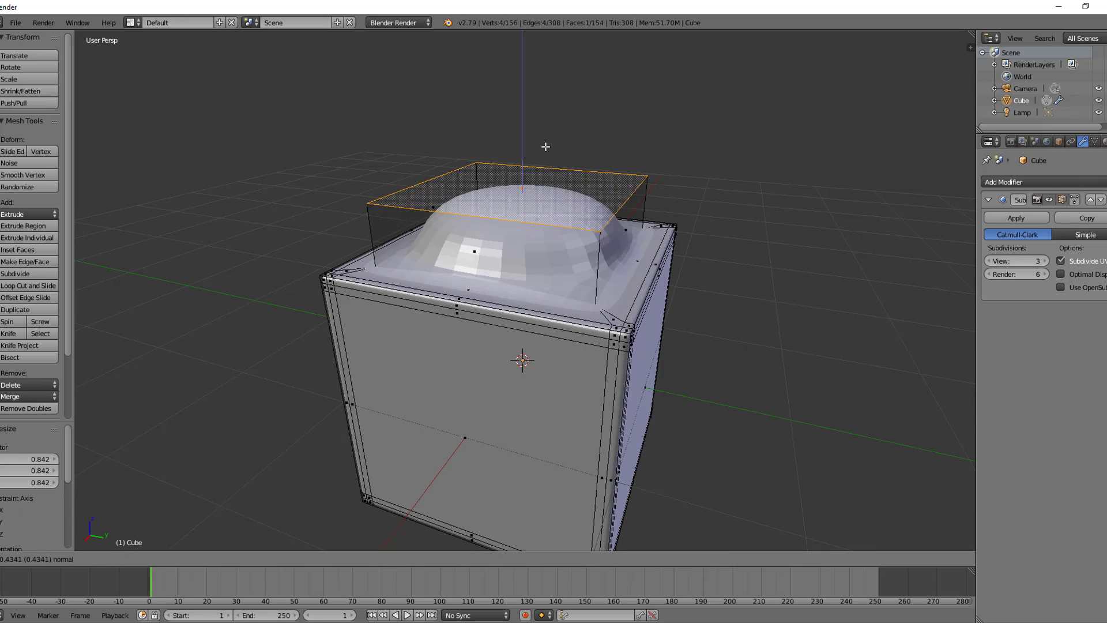
{"action": "left_click", "coordinate": [557, 101]}
- Add two edge loops on the peg, one slid to its base and one to its top
{"action": "middle_click_drag", "start_coordinate": [606, 222], "coordinate": [625, 207]}
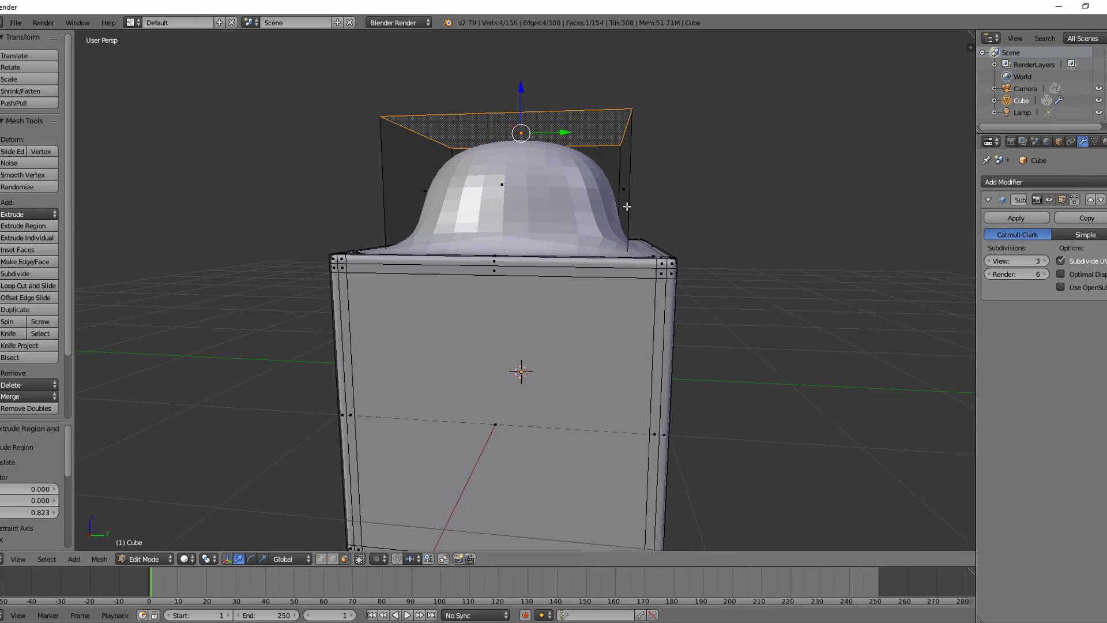
{"action": "key", "text": "ctrl+r"}
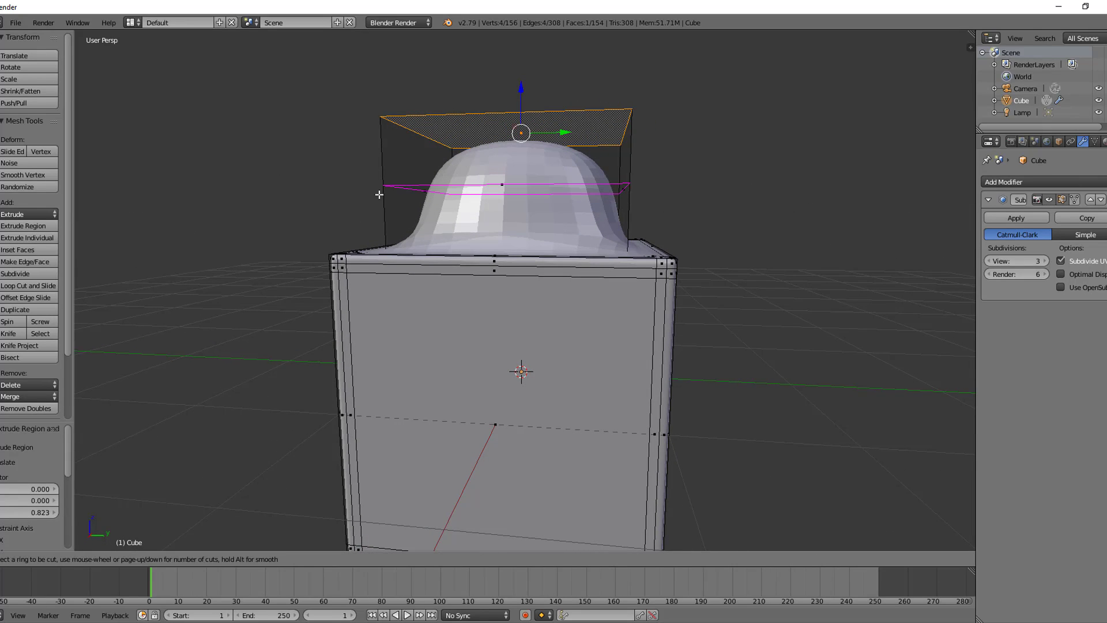
{"action": "left_click", "coordinate": [382, 192]}
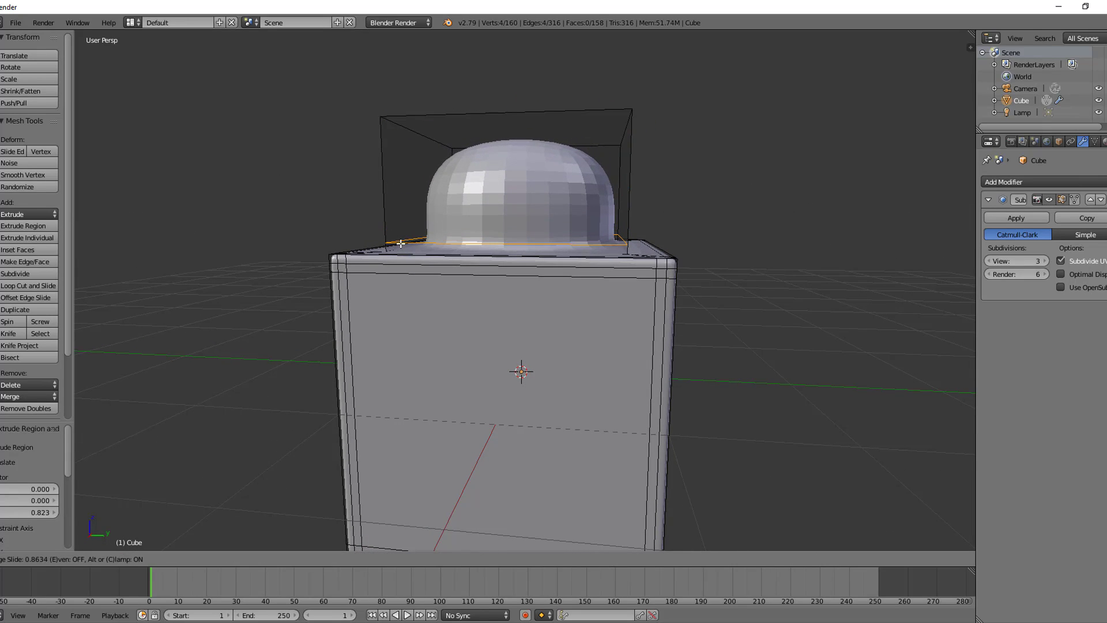
{"action": "left_click", "coordinate": [399, 163]}
{"action": "key", "text": "ctrl+r"}
{"action": "left_click", "coordinate": [396, 161]}
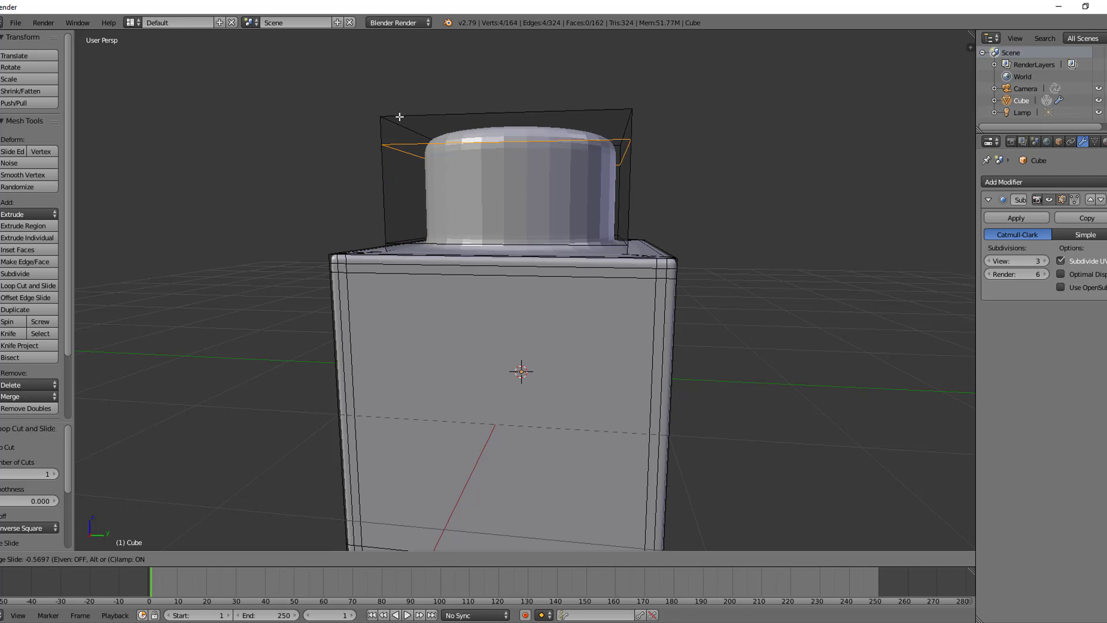
{"action": "left_click", "coordinate": [403, 104]}
- Turn the subdivision smoothing display off and back on to compare the raw and smoothed mesh
{"action": "middle_click_drag", "start_coordinate": [806, 196], "coordinate": [747, 221]}
{"action": "left_click", "coordinate": [1049, 200]}
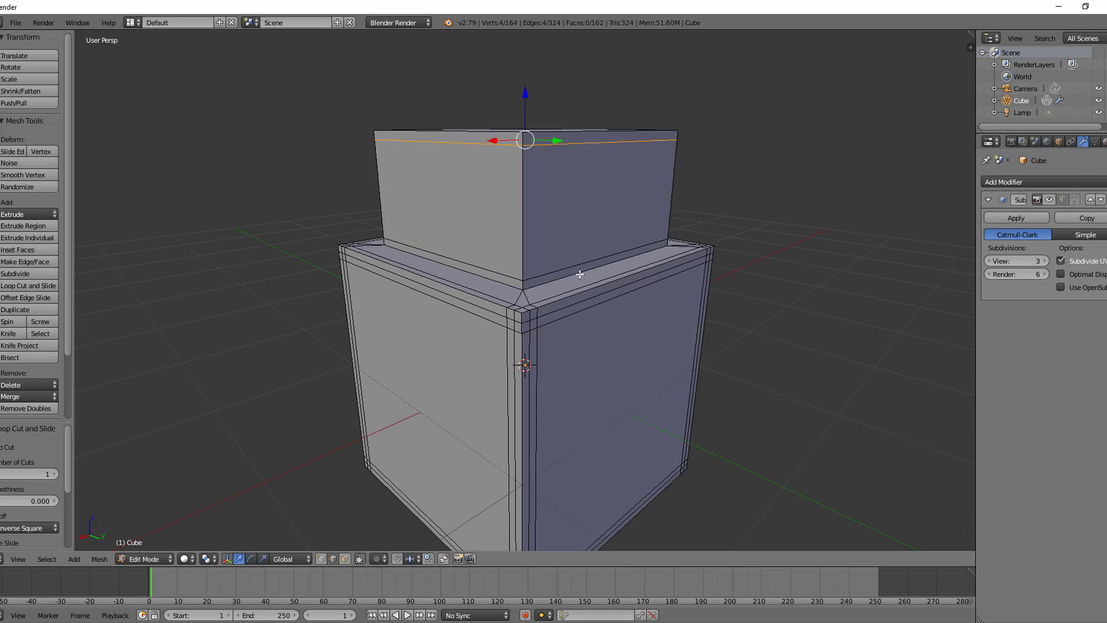
{"action": "middle_click_drag", "start_coordinate": [698, 299], "coordinate": [790, 262]}
{"action": "left_click", "coordinate": [1049, 199]}
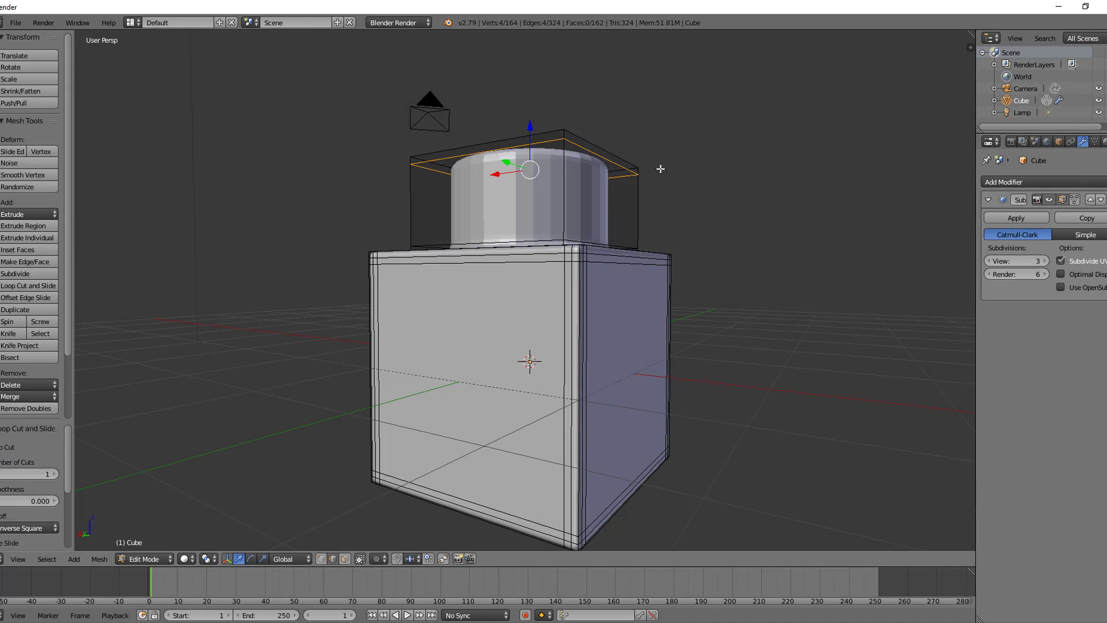
{"action": "middle_click_drag", "start_coordinate": [680, 168], "coordinate": [655, 215]}
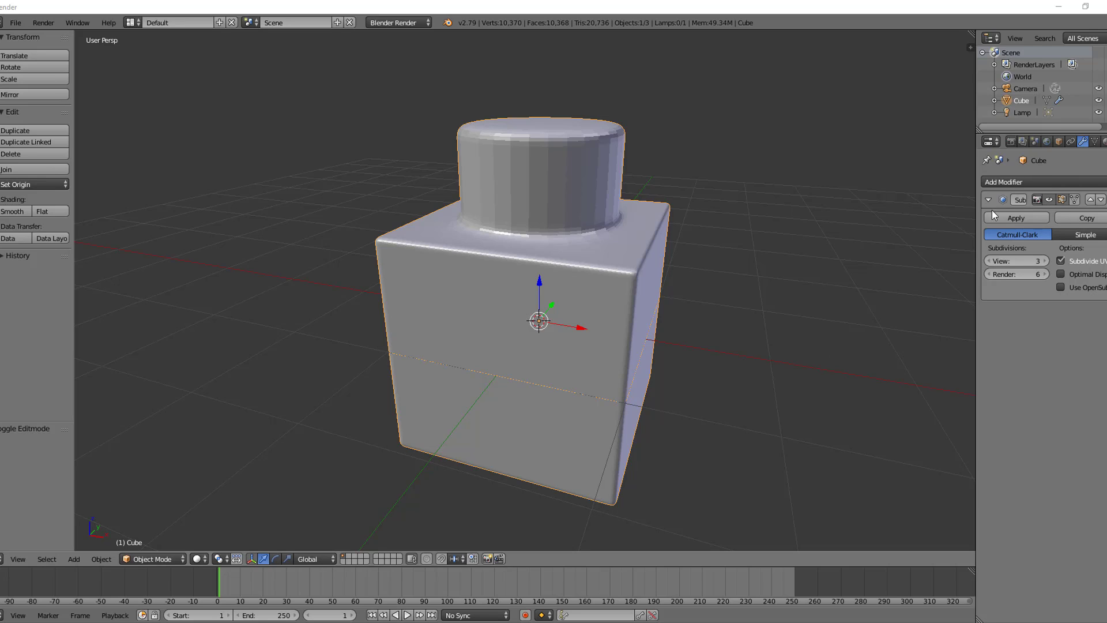
- Add a Mirror modifier on X with Clipping to the block
{"action": "left_click", "coordinate": [1037, 181]}
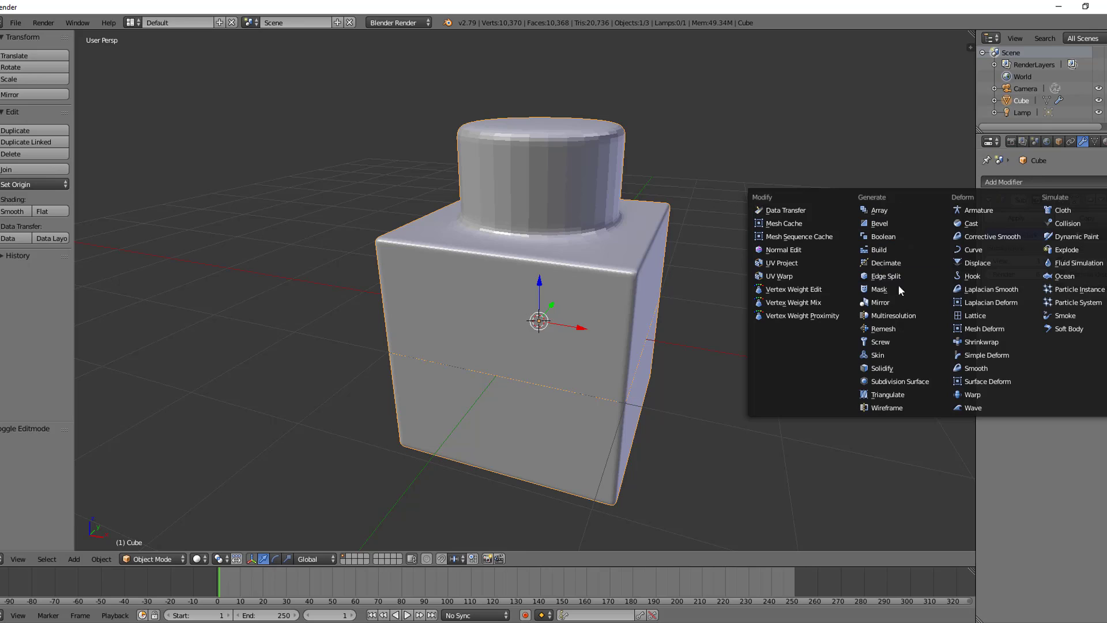
{"action": "left_click", "coordinate": [911, 301]}
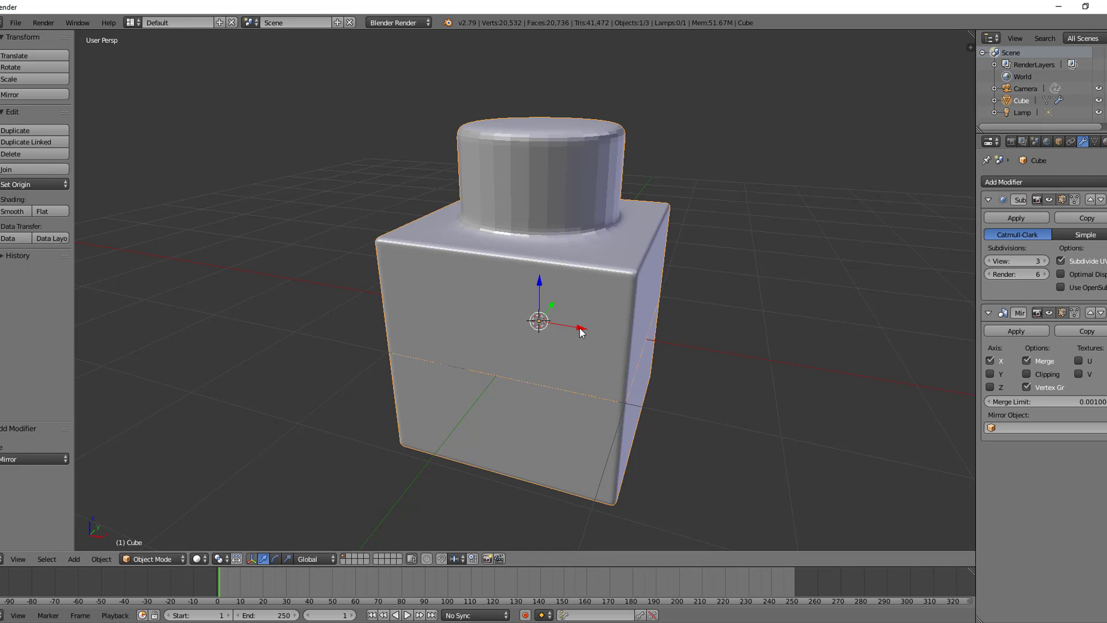
{"action": "mouse_move", "coordinate": [579, 331]}
{"action": "left_mouse_down"}
{"action": "mouse_move", "coordinate": [659, 343]}
{"action": "mouse_move", "coordinate": [600, 330]}
{"action": "left_mouse_up"}
{"action": "right_click", "coordinate": [600, 330]}
- In Edit Mode, move the whole mesh 1.122 along X, then slide it back toward the centre
{"action": "key", "text": "Tab"}
{"action": "key", "text": "a"}
{"action": "key", "text": "a"}
{"action": "key", "text": "g"}
{"action": "key", "text": "x"}
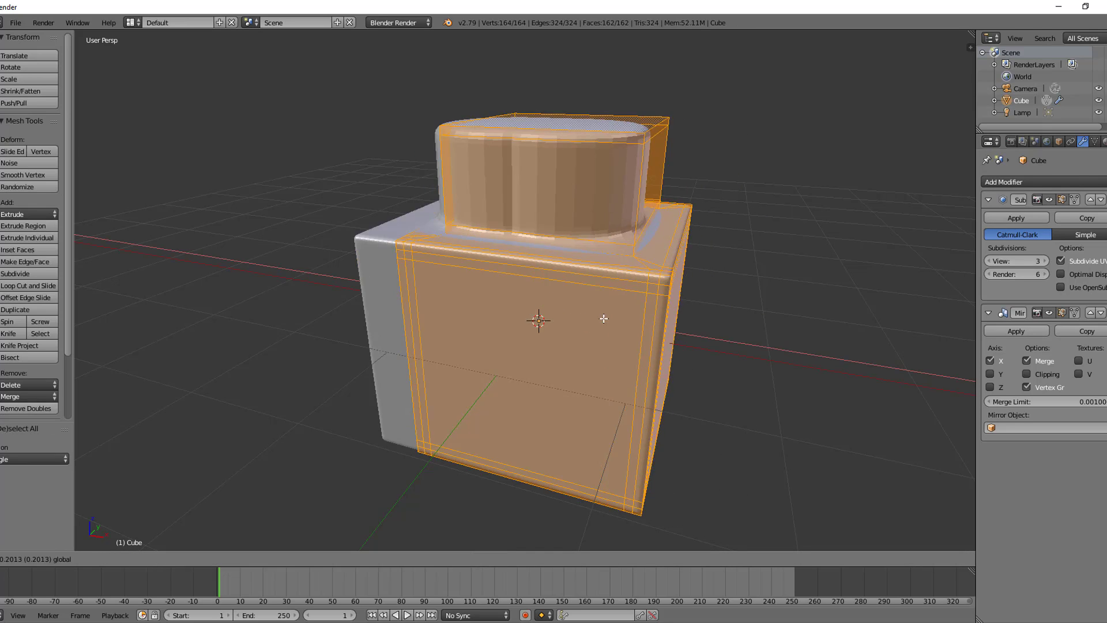
{"action": "left_click", "coordinate": [703, 329]}
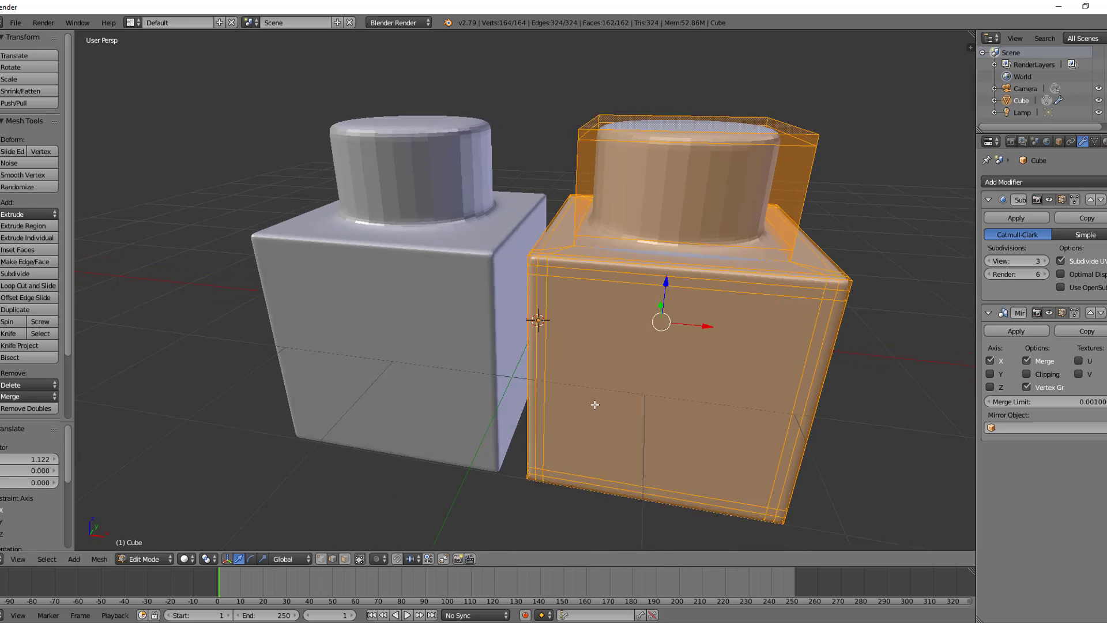
{"action": "middle_click_drag", "start_coordinate": [595, 405], "coordinate": [603, 396]}
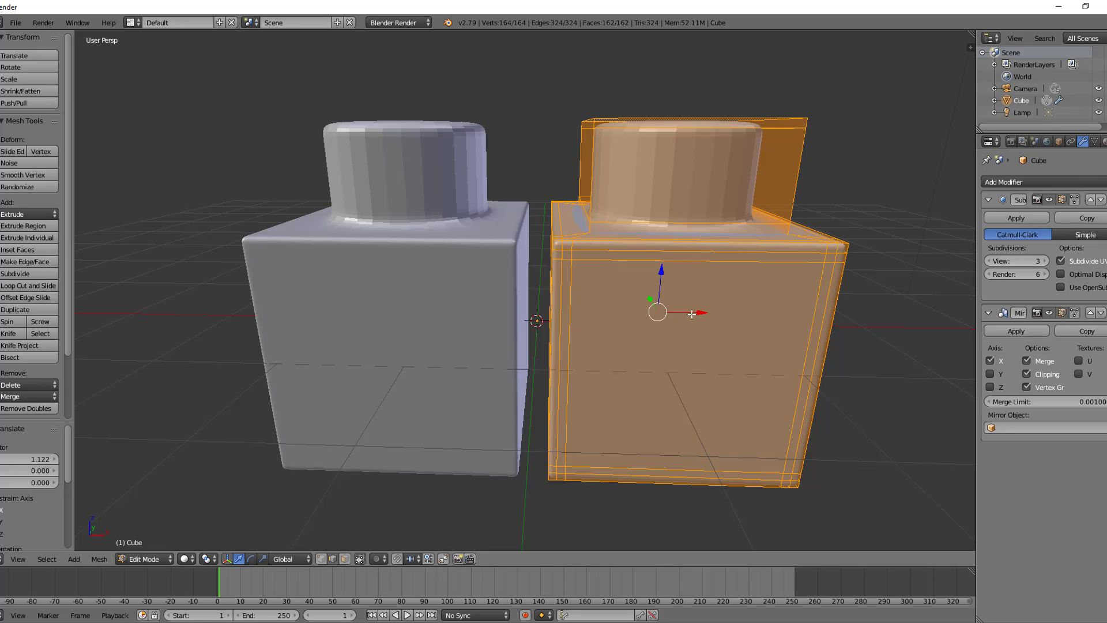
{"action": "left_click_drag", "start_coordinate": [701, 312], "coordinate": [750, 307]}
- Move the Mirror modifier above Subdivision Surface, then try other stack orders
{"action": "left_click", "coordinate": [1090, 313]}
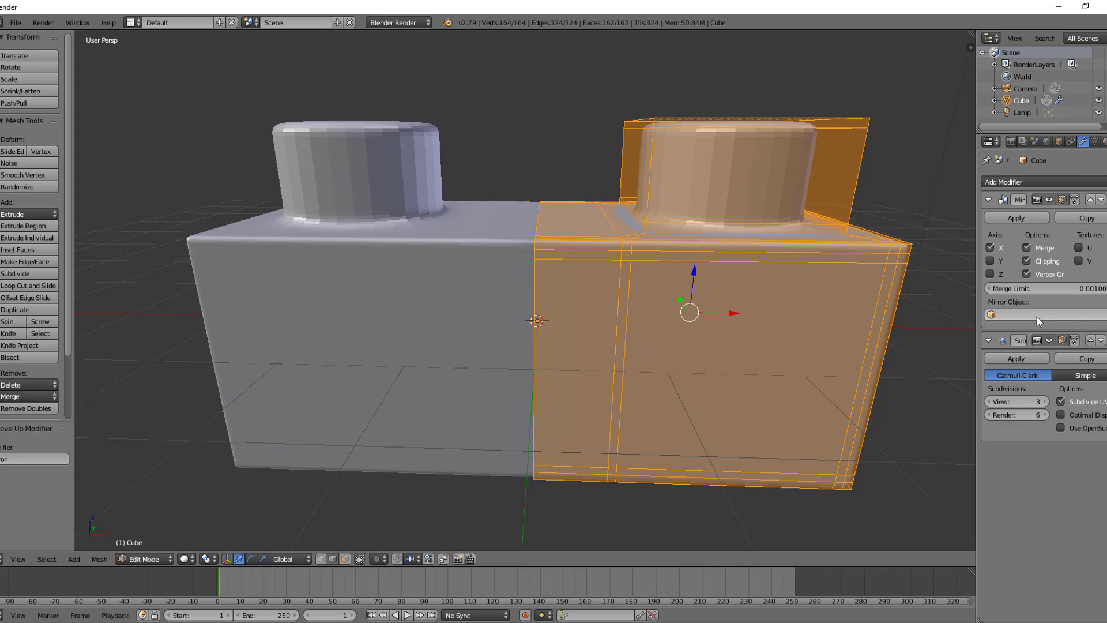
{"action": "scroll", "coordinate": [553, 290], "scroll_direction": "up", "scroll_amount": 3}
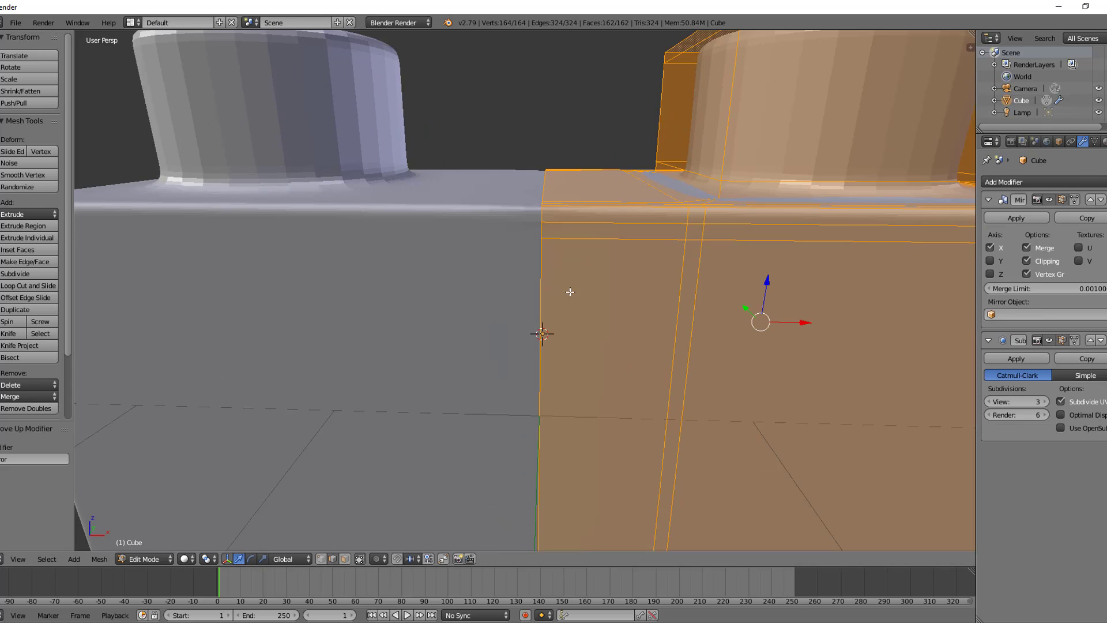
{"action": "left_click", "coordinate": [1100, 340]}
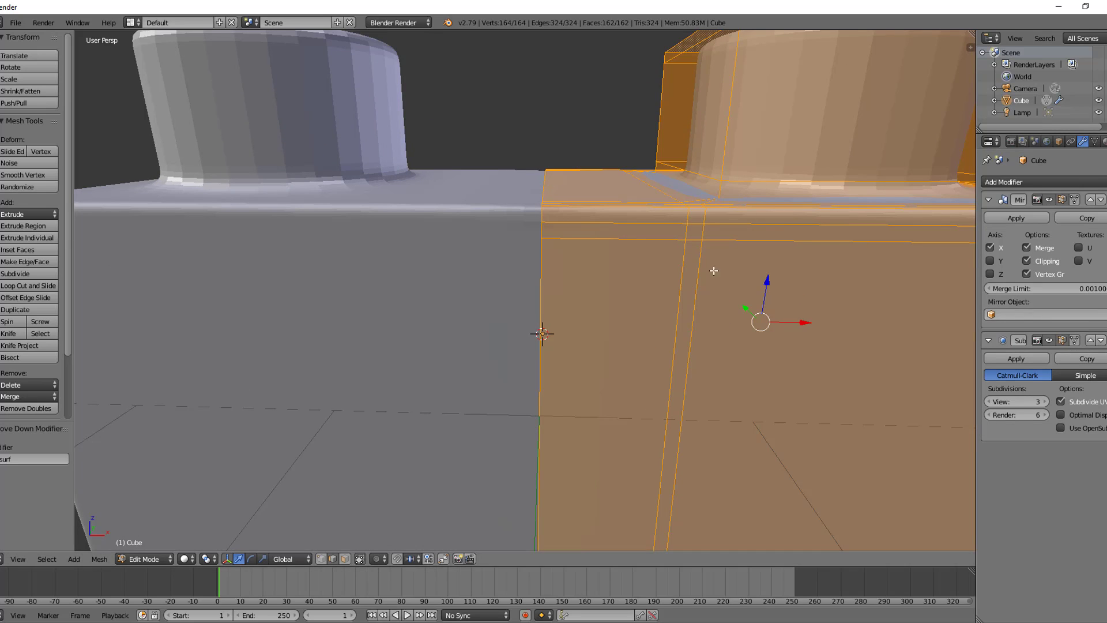
{"action": "left_click", "coordinate": [1090, 340]}
{"action": "scroll", "coordinate": [654, 238], "scroll_direction": "up", "scroll_amount": 2}
{"action": "scroll", "coordinate": [605, 301], "scroll_direction": "down", "scroll_amount": 2}
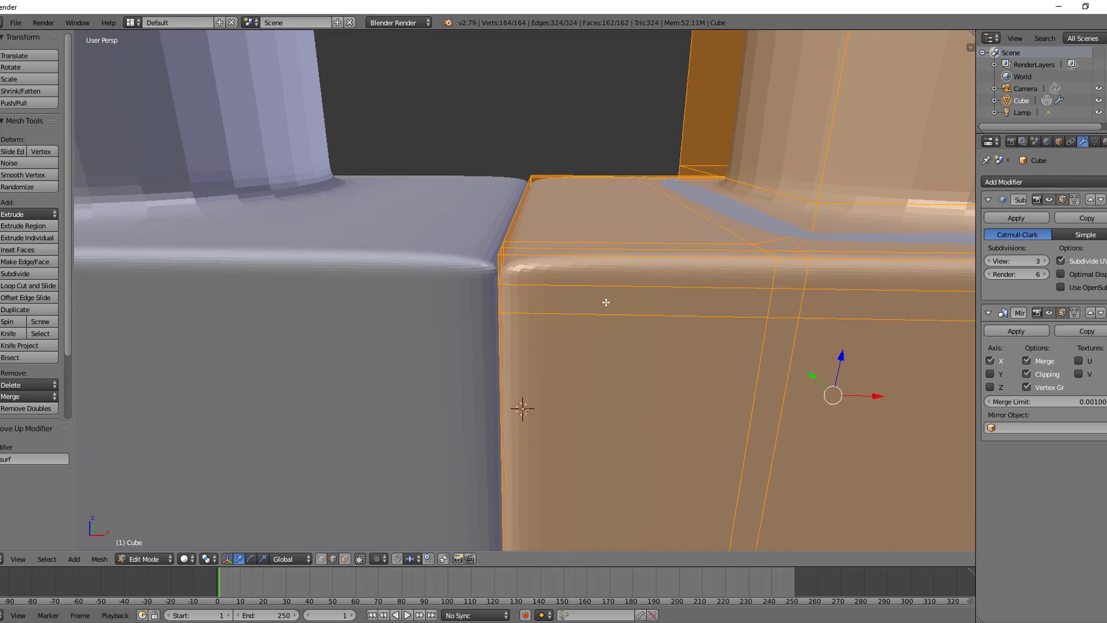
{"action": "middle_click_drag", "start_coordinate": [606, 301], "coordinate": [457, 261]}
{"action": "scroll", "coordinate": [532, 276], "scroll_direction": "up", "scroll_amount": 3}
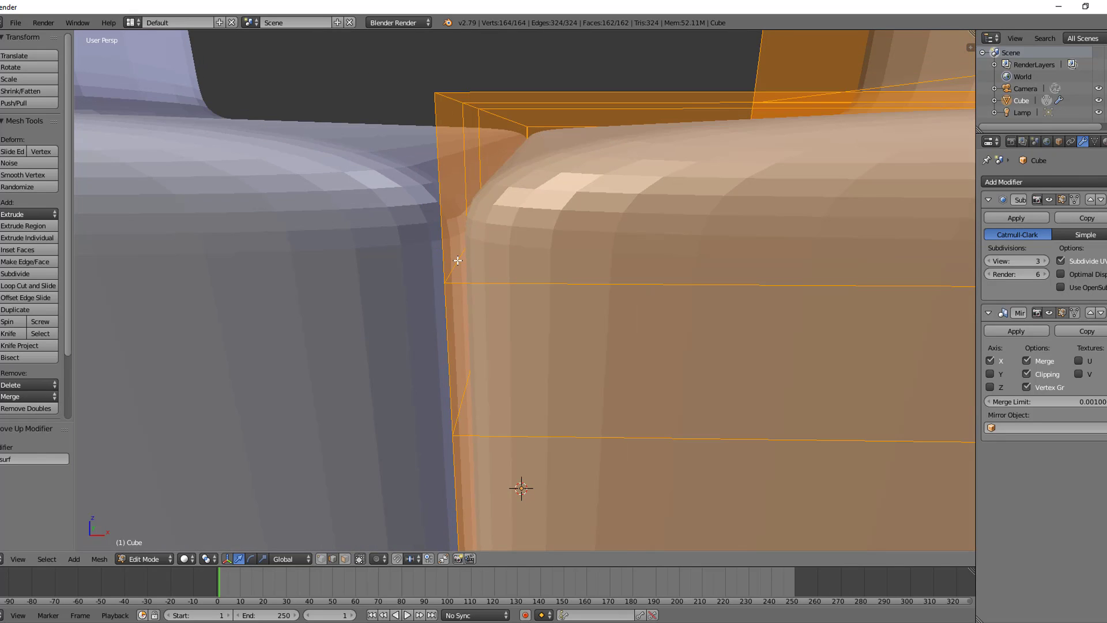
- Settle on Mirror before the smoothing after inspecting the seam, and slide the half 0.260 inward along X
{"action": "left_click", "coordinate": [1090, 314]}
{"action": "middle_click_drag", "start_coordinate": [450, 137], "coordinate": [453, 138]}
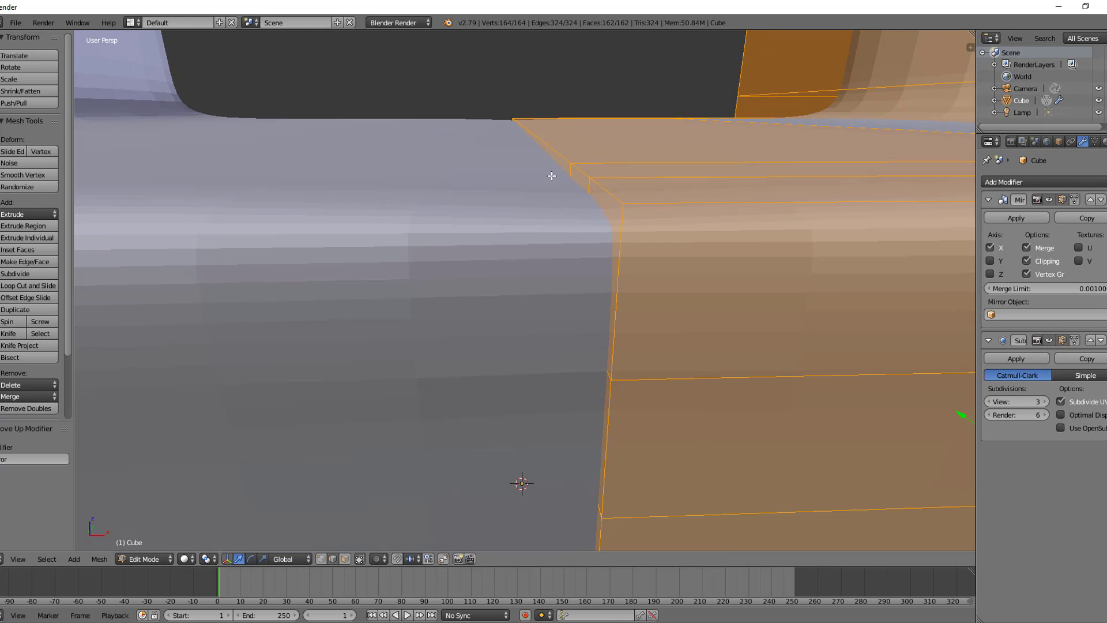
{"action": "middle_click_drag", "start_coordinate": [654, 270], "coordinate": [634, 247]}
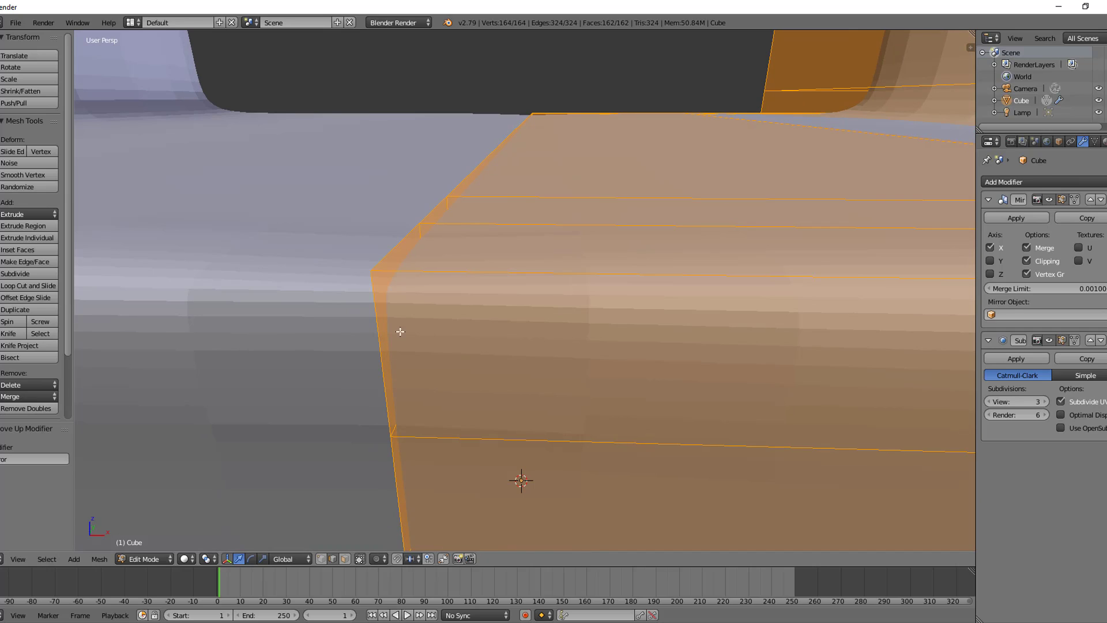
{"action": "left_click", "coordinate": [1090, 339]}
{"action": "left_click", "coordinate": [1100, 200]}
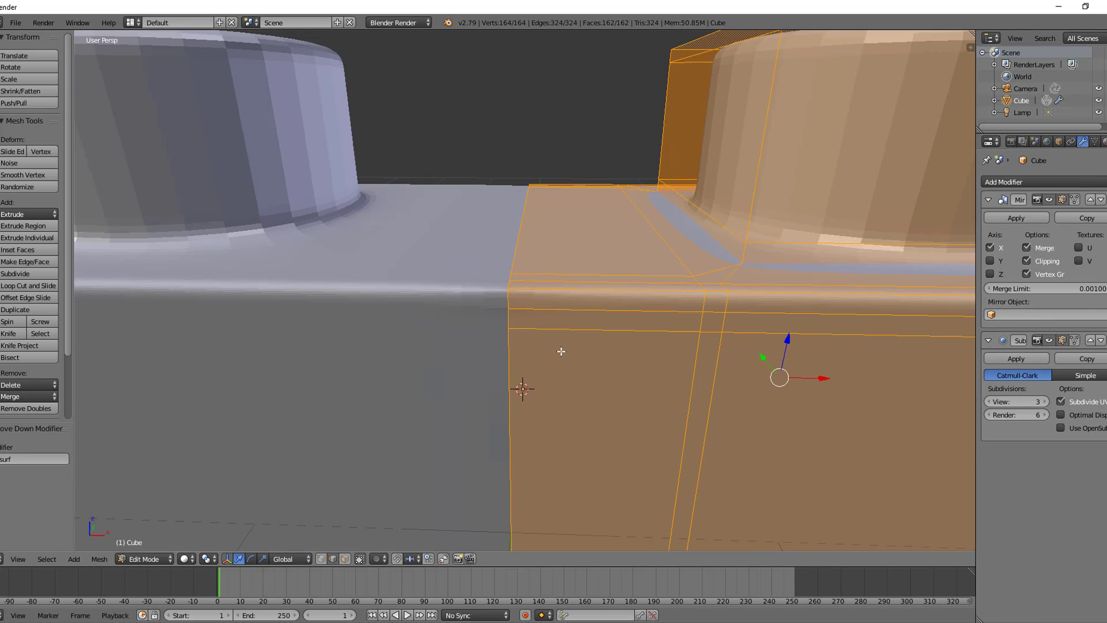
{"action": "middle_click_drag", "start_coordinate": [561, 351], "coordinate": [571, 339]}
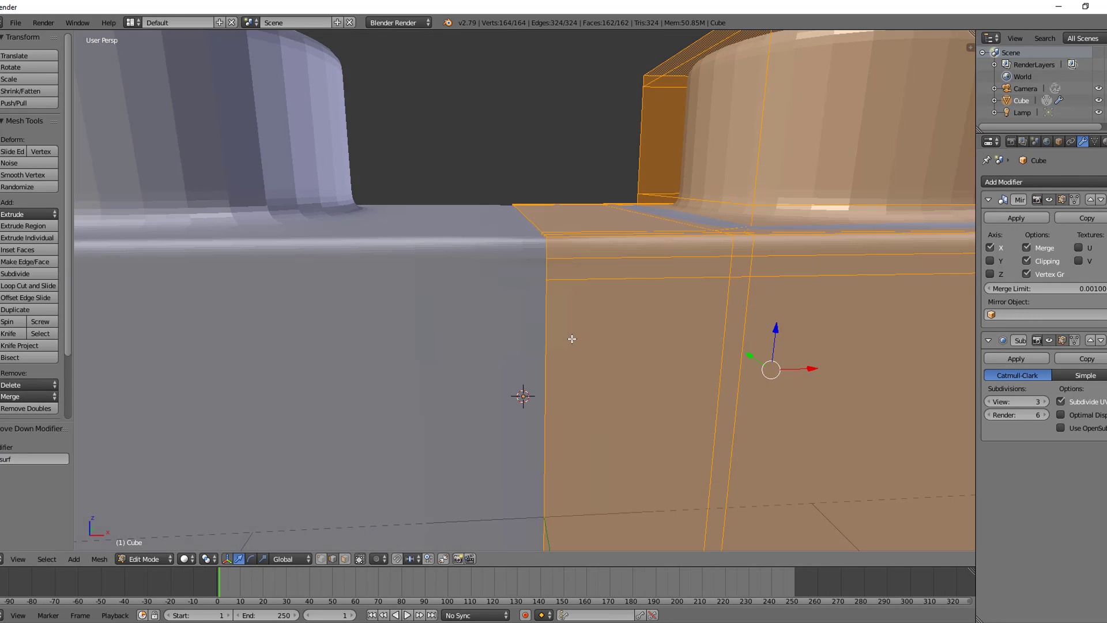
{"action": "middle_click_drag", "start_coordinate": [562, 236], "coordinate": [516, 212]}
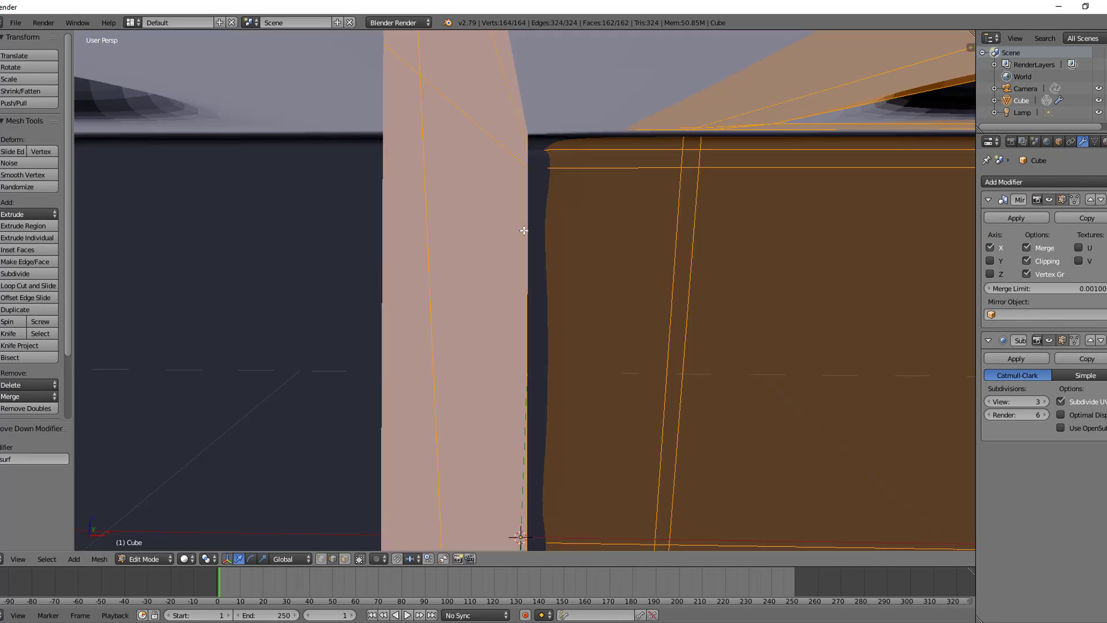
{"action": "scroll", "coordinate": [508, 167], "scroll_direction": "down", "scroll_amount": 8}
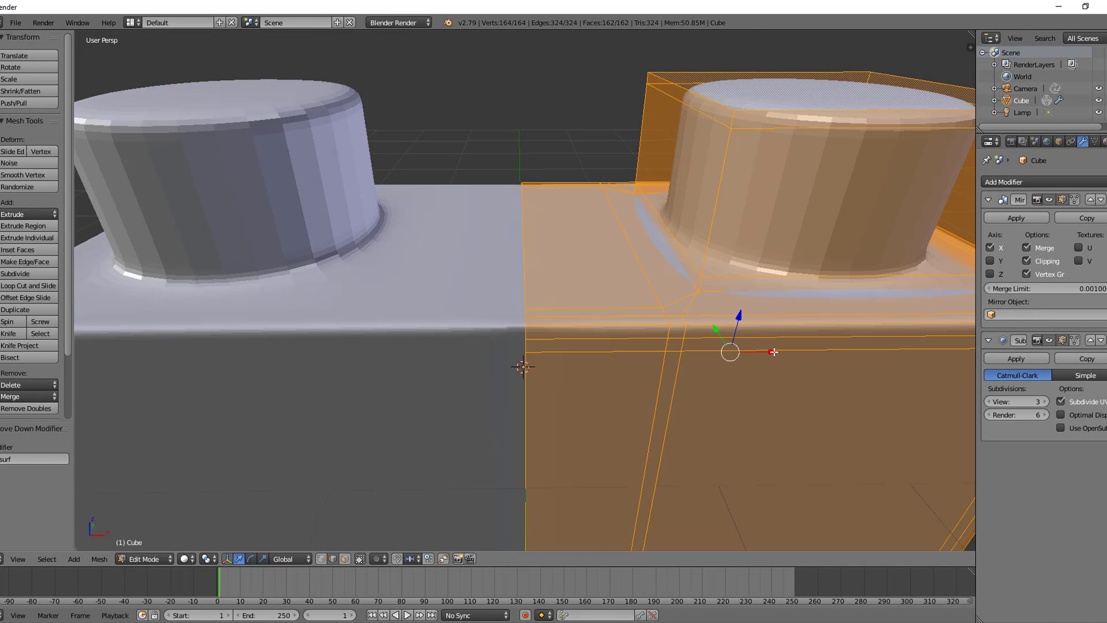
{"action": "left_click_drag", "start_coordinate": [773, 352], "coordinate": [713, 356]}
{"action": "scroll", "coordinate": [712, 355], "scroll_direction": "down", "scroll_amount": 5}
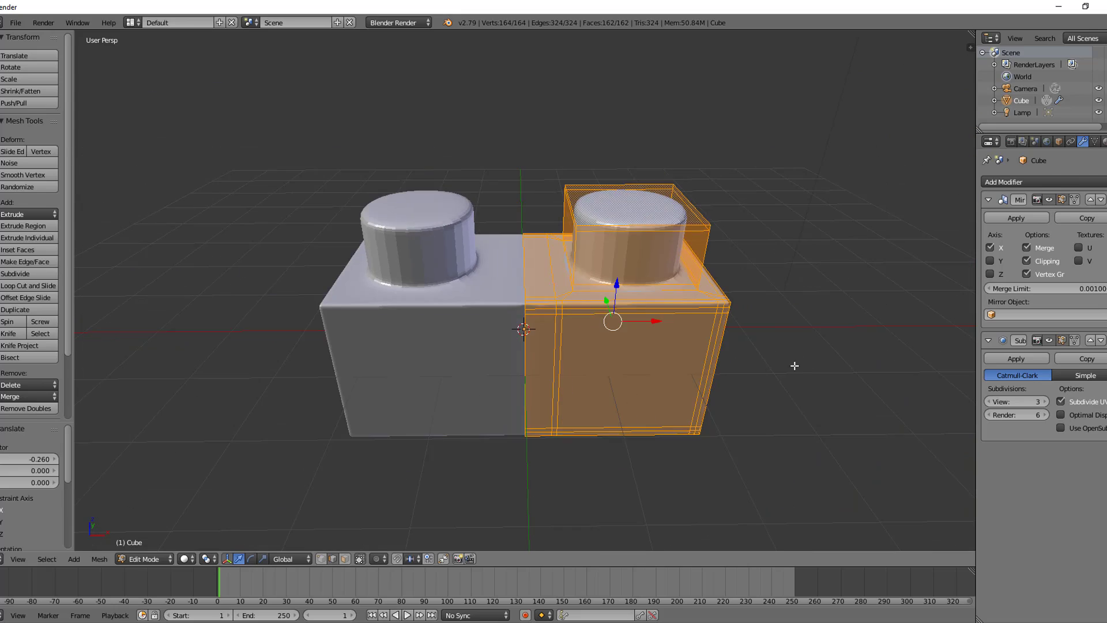
- Switch to Object Mode and view the brick from a low, frontal angle
{"action": "key", "text": "Tab"}
{"action": "mouse_move", "coordinate": [790, 365]}
{"action": "middle_mouse_down"}
{"action": "mouse_move", "coordinate": [520, 337]}
{"action": "mouse_move", "coordinate": [586, 318]}
{"action": "mouse_move", "coordinate": [697, 321]}
{"action": "mouse_move", "coordinate": [799, 357]}
{"action": "middle_mouse_up"}
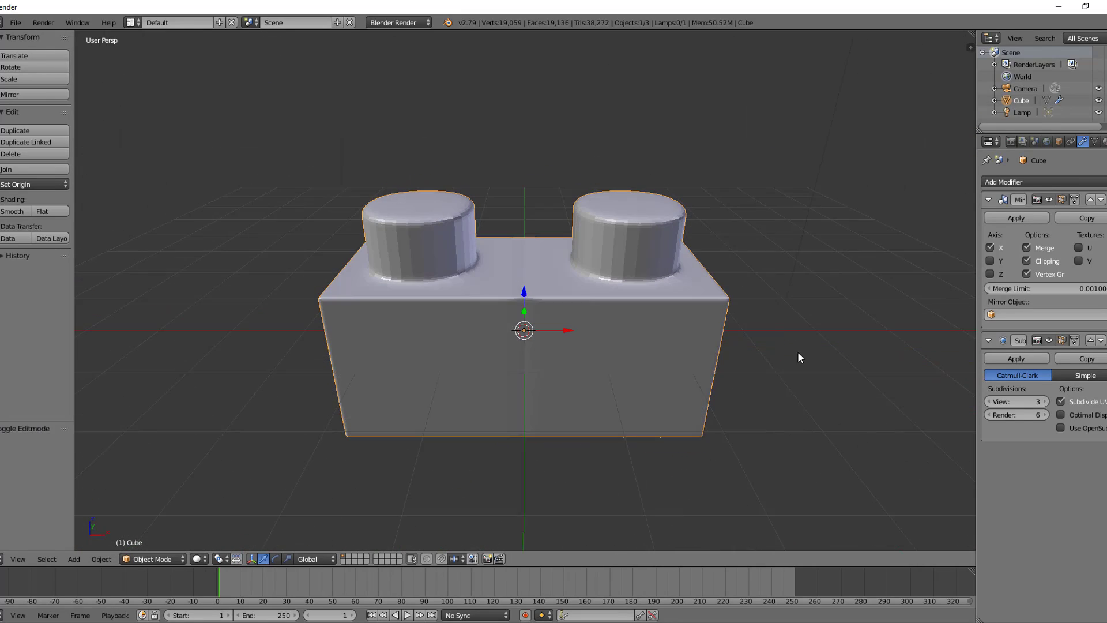
{"action": "scroll", "coordinate": [615, 331], "scroll_direction": "up", "scroll_amount": 4}
{"action": "mouse_move", "coordinate": [615, 331]}
{"action": "middle_mouse_down"}
{"action": "mouse_move", "coordinate": [583, 346]}
{"action": "mouse_move", "coordinate": [572, 310]}
{"action": "mouse_move", "coordinate": [607, 330]}
{"action": "mouse_move", "coordinate": [583, 341]}
{"action": "mouse_move", "coordinate": [603, 340]}
{"action": "middle_mouse_up"}
- Enter Edit Mode and zoom in on the central seam, briefly checking it in wireframe
{"action": "key", "text": "Tab"}
{"action": "key", "text": "z"}
{"action": "scroll", "coordinate": [609, 314], "scroll_direction": "up", "scroll_amount": 1}
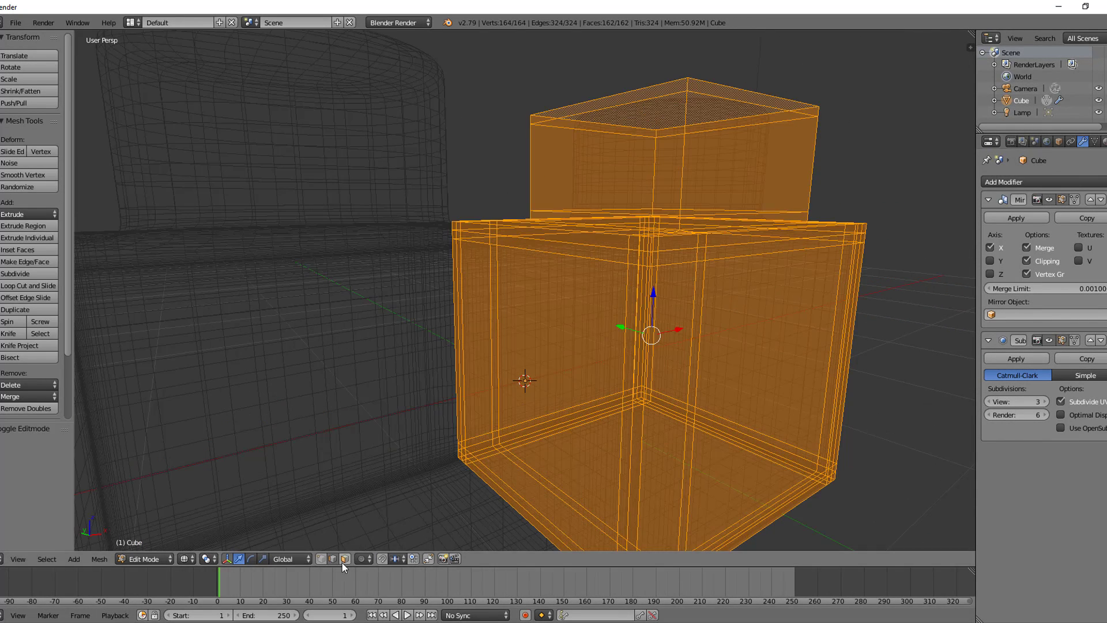
{"action": "scroll", "coordinate": [627, 290], "scroll_direction": "up", "scroll_amount": 2}
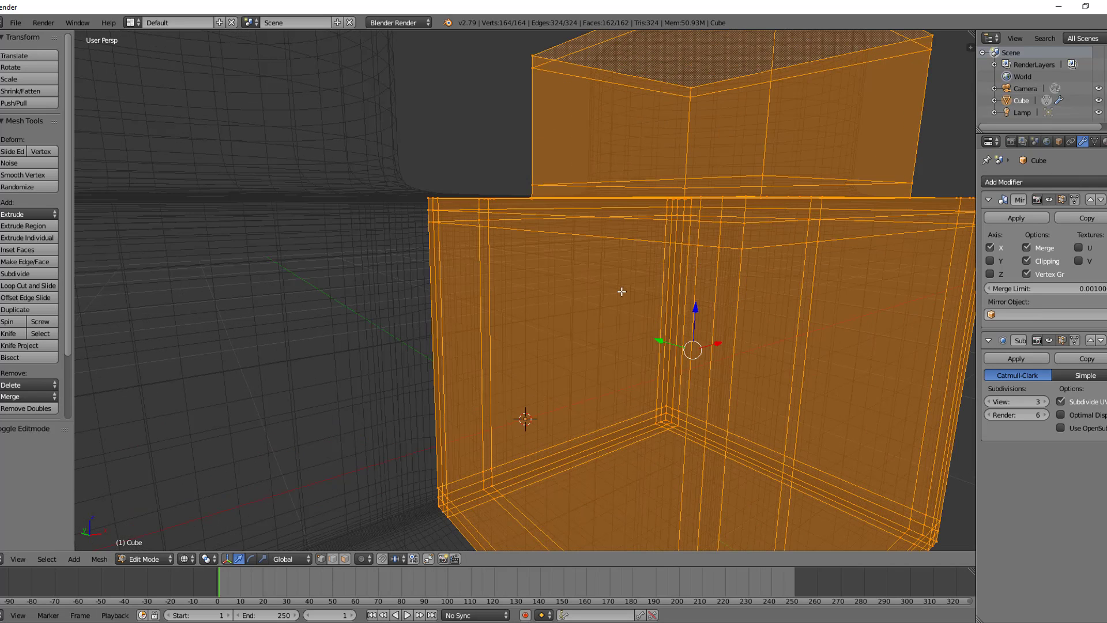
{"action": "key", "text": "z"}
{"action": "key", "text": "shift+g"}
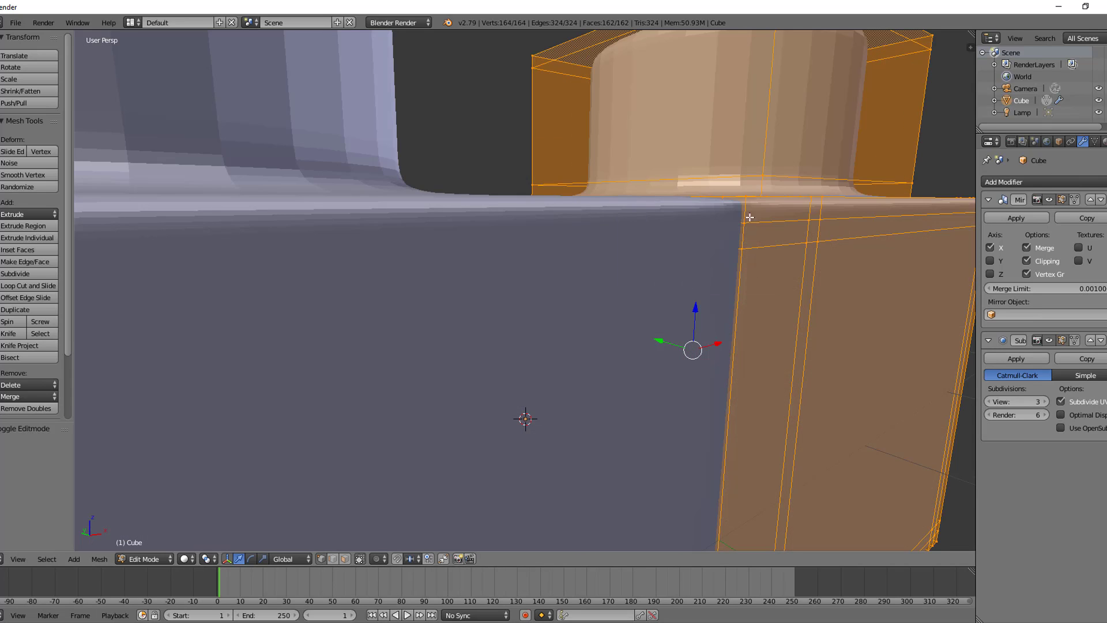
- In wireframe, circle-select the seam-side faces along the top and bottom edges
{"action": "right_click", "coordinate": [725, 221]}
{"action": "key", "text": "z"}
{"action": "key", "text": "c"}
{"action": "left_click", "coordinate": [709, 246]}
{"action": "left_click_drag", "start_coordinate": [494, 232], "coordinate": [434, 221]}
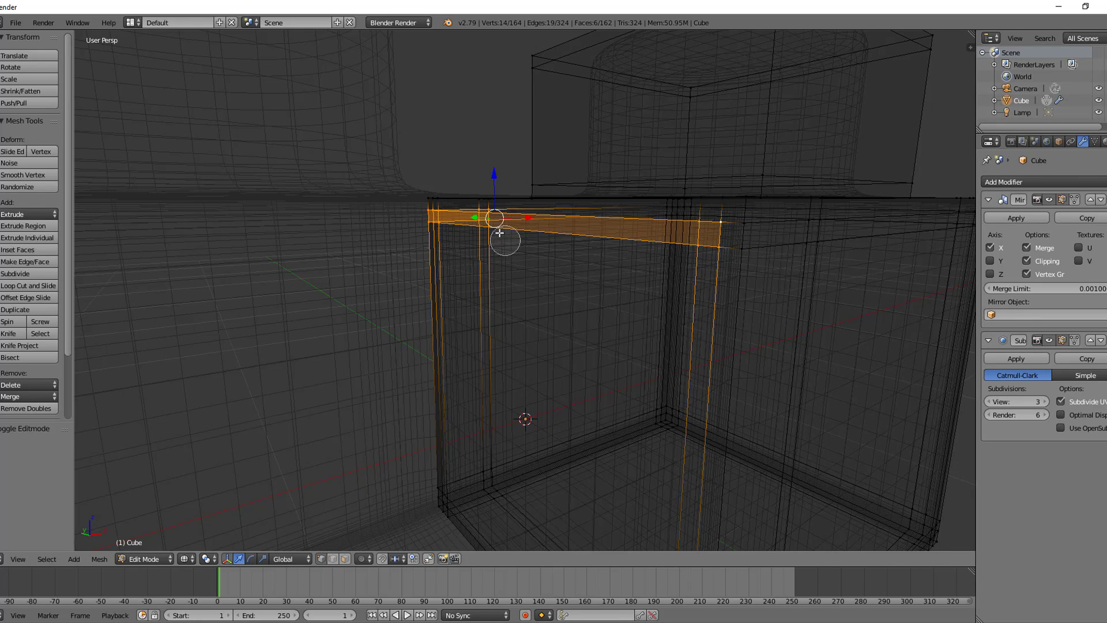
{"action": "middle_click_drag", "start_coordinate": [497, 227], "coordinate": [487, 218]}
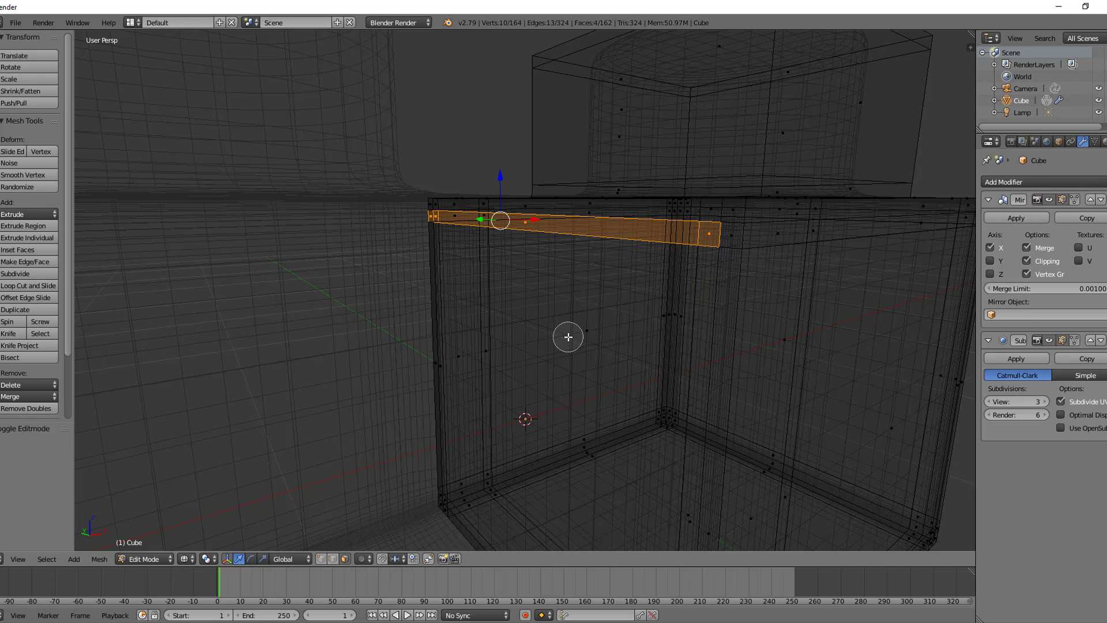
{"action": "left_click", "coordinate": [578, 449]}
{"action": "right_click", "coordinate": [577, 451]}
{"action": "scroll", "coordinate": [613, 398], "scroll_direction": "down", "scroll_amount": 4}
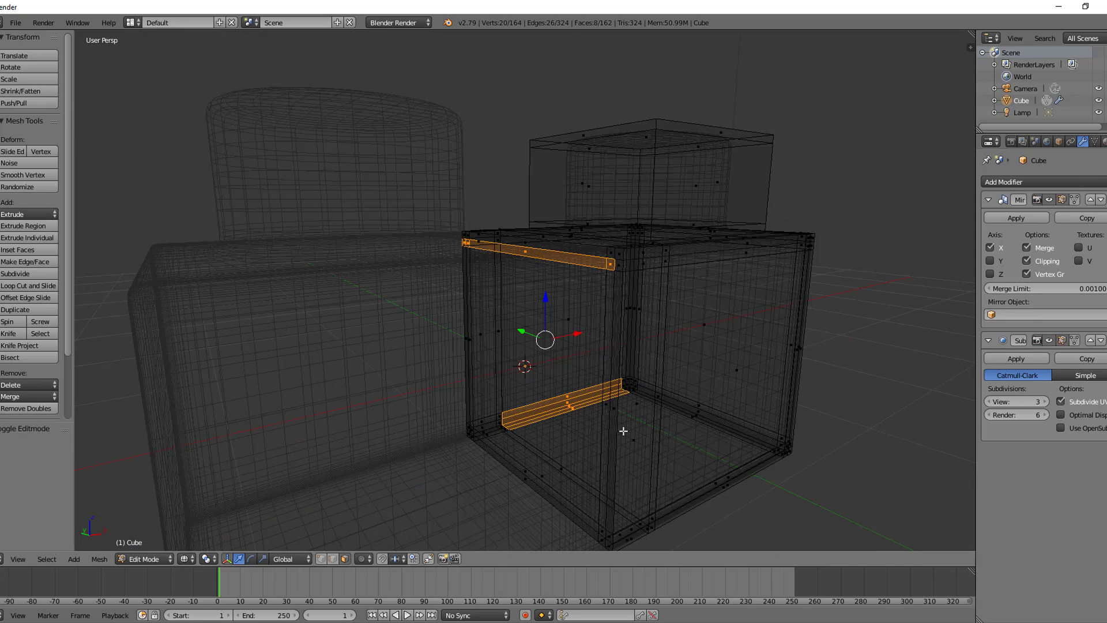
{"action": "key", "text": "z"}
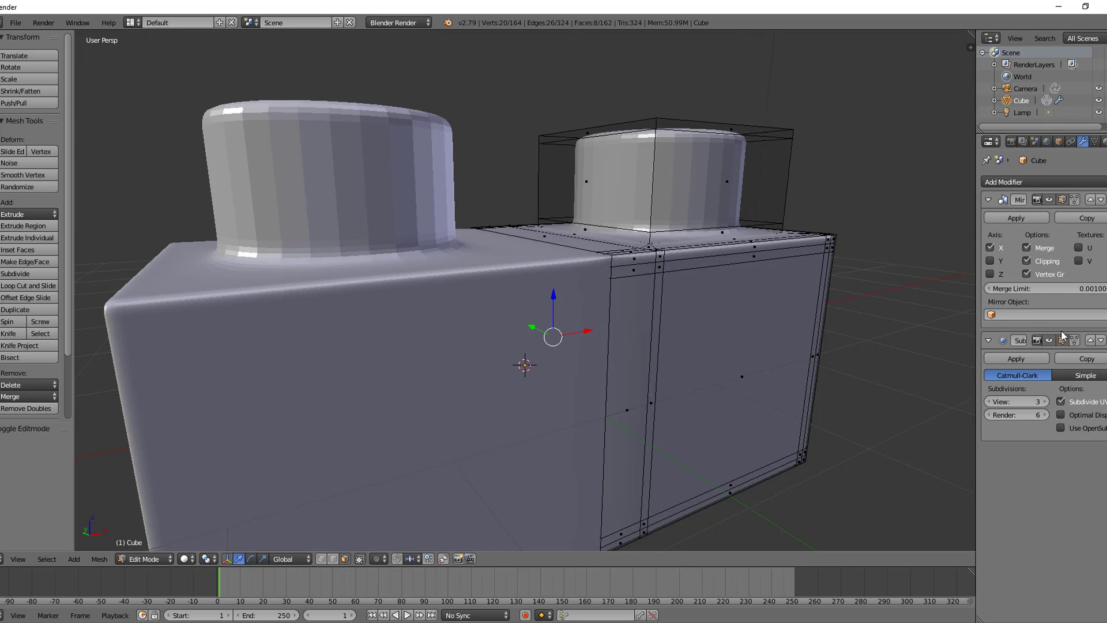
- Refine the selection to the seam face plus top and left bevel strips, dropping the right and bottom strips
{"action": "middle_click_drag", "start_coordinate": [807, 323], "coordinate": [552, 399]}
{"action": "left_click_drag", "start_coordinate": [615, 501], "coordinate": [620, 513]}
{"action": "mouse_move", "coordinate": [630, 286]}
{"action": "left_mouse_down"}
{"action": "mouse_move", "coordinate": [625, 259]}
{"action": "mouse_move", "coordinate": [447, 249]}
{"action": "left_mouse_up"}
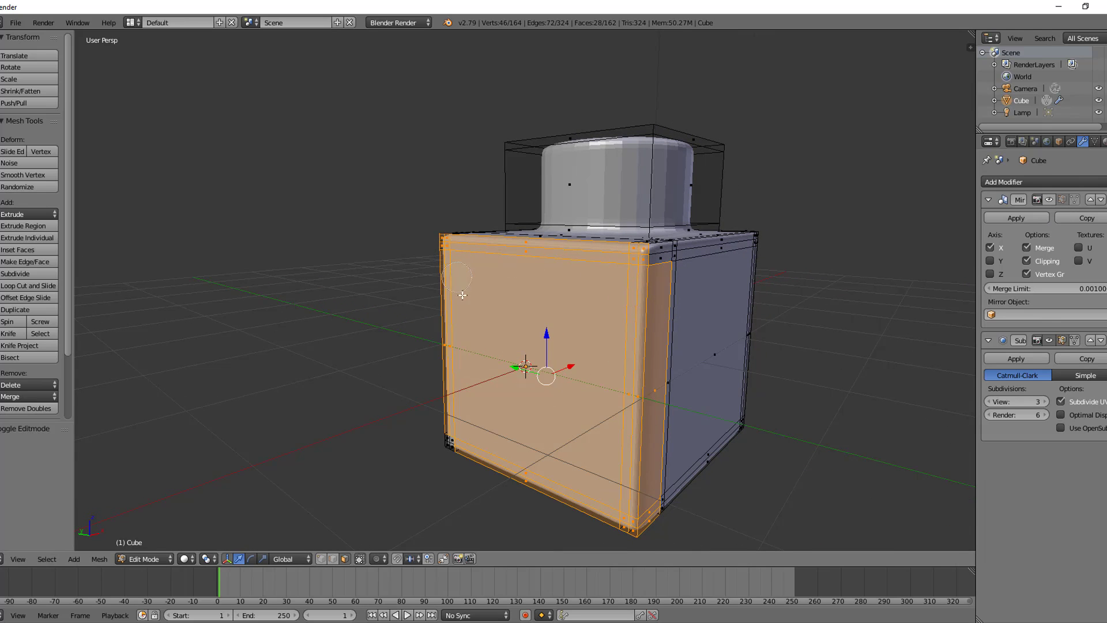
{"action": "middle_click_drag", "start_coordinate": [715, 360], "coordinate": [662, 371]}
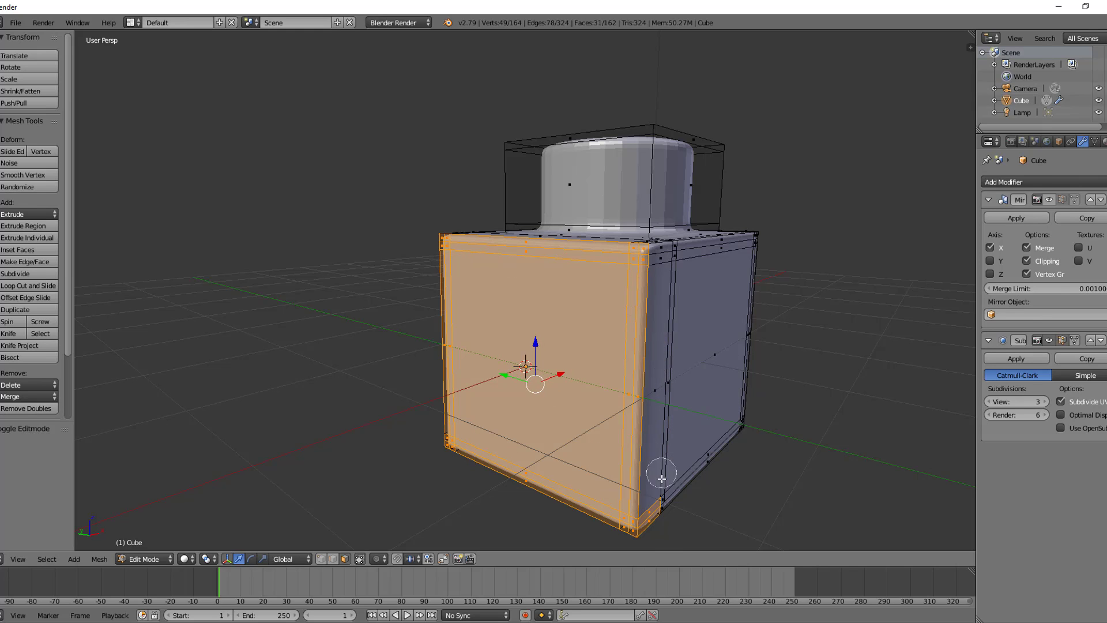
{"action": "mouse_move", "coordinate": [732, 484]}
{"action": "middle_mouse_down"}
{"action": "mouse_move", "coordinate": [790, 465]}
{"action": "mouse_move", "coordinate": [825, 432]}
{"action": "middle_mouse_up"}
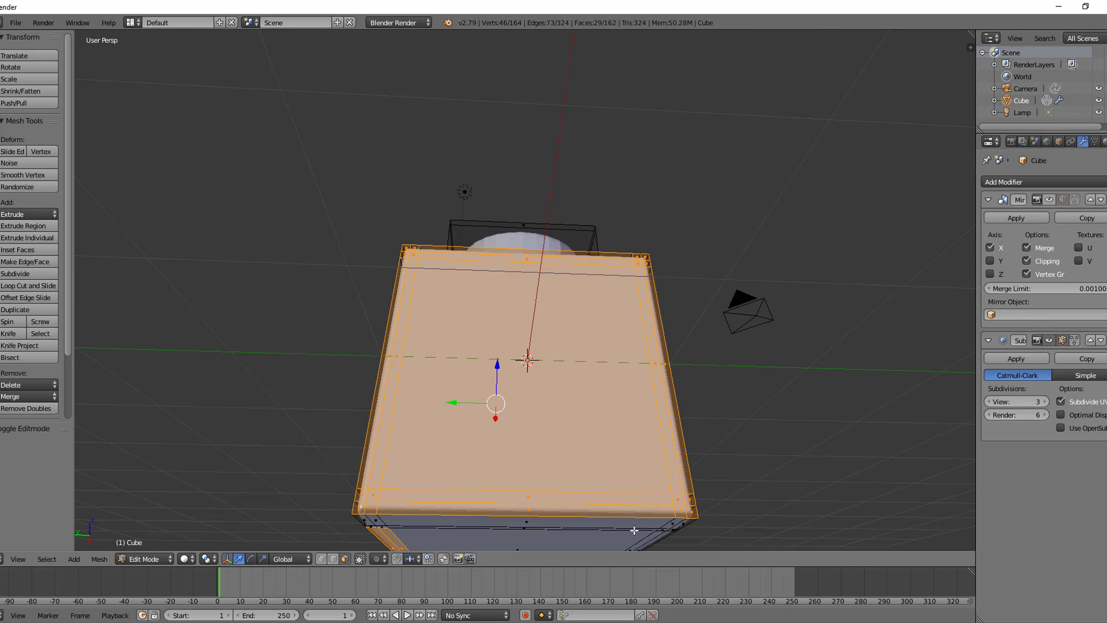
{"action": "left_click", "coordinate": [391, 543]}
{"action": "middle_click_drag", "start_coordinate": [346, 539], "coordinate": [593, 536]}
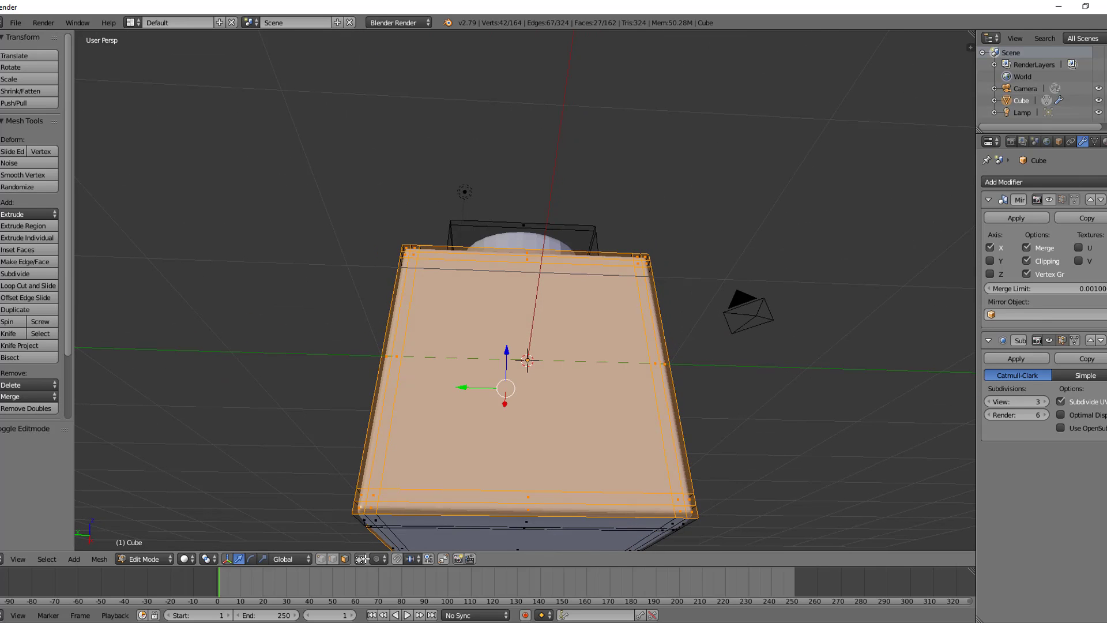
{"action": "middle_click_drag", "start_coordinate": [354, 546], "coordinate": [334, 489]}
{"action": "middle_click_drag", "start_coordinate": [256, 516], "coordinate": [300, 521]}
{"action": "middle_click_drag", "start_coordinate": [590, 399], "coordinate": [479, 426]}
- Dissolve the selected seam faces, then delete the remaining inner face to open the seam
{"action": "key", "text": "x"}
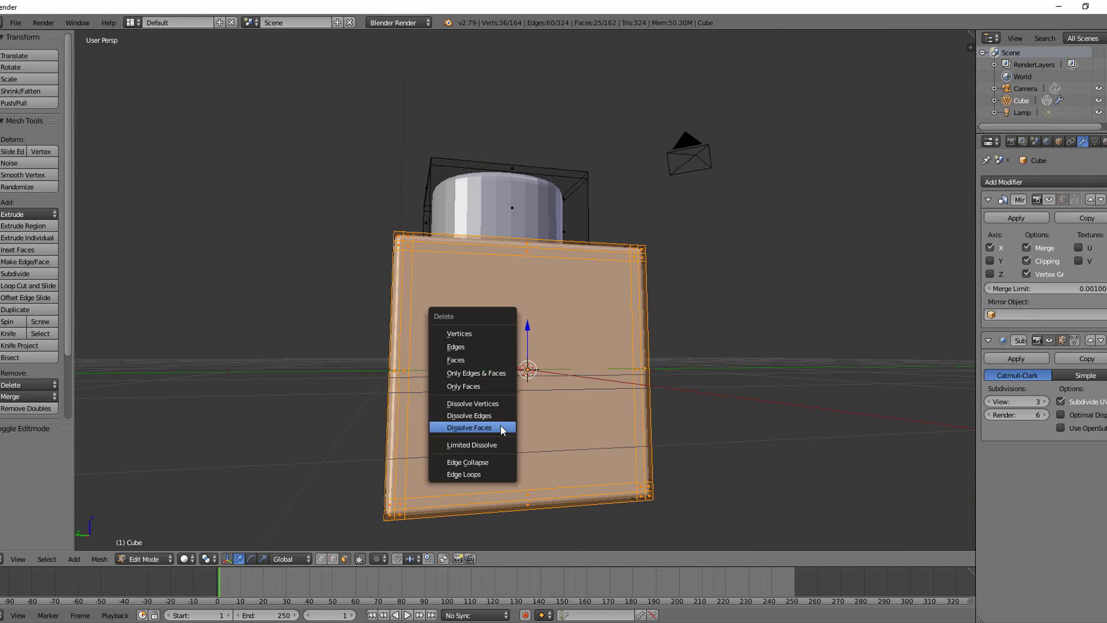
{"action": "left_click", "coordinate": [500, 428]}
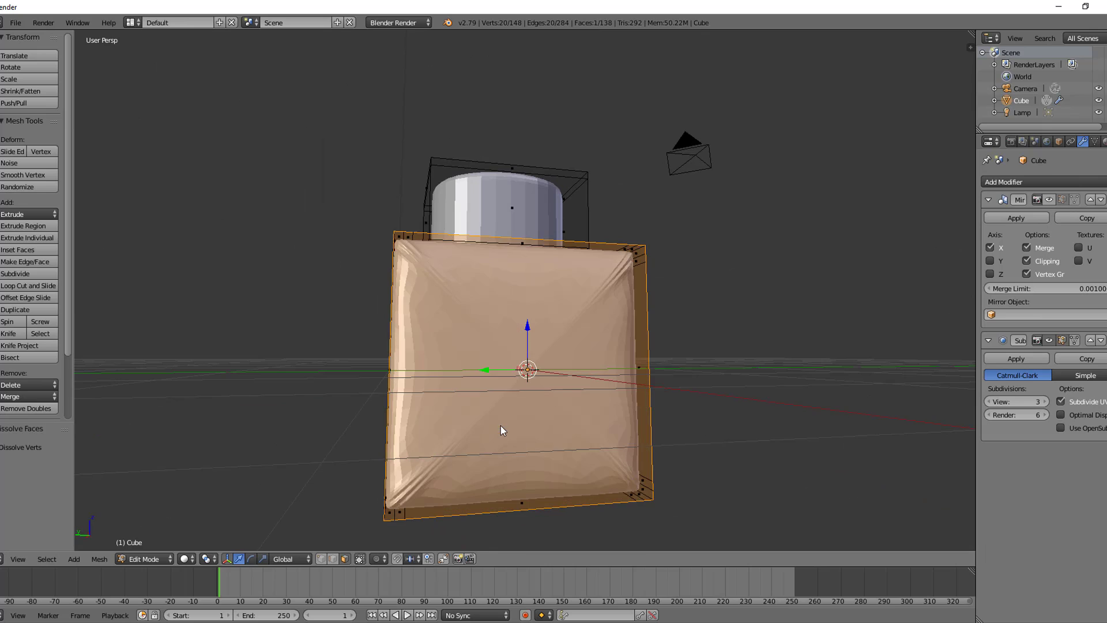
{"action": "middle_click_drag", "start_coordinate": [501, 427], "coordinate": [599, 389]}
{"action": "scroll", "coordinate": [590, 378], "scroll_direction": "up", "scroll_amount": 2}
{"action": "middle_click_drag", "start_coordinate": [699, 308], "coordinate": [590, 317]}
{"action": "key", "text": "x"}
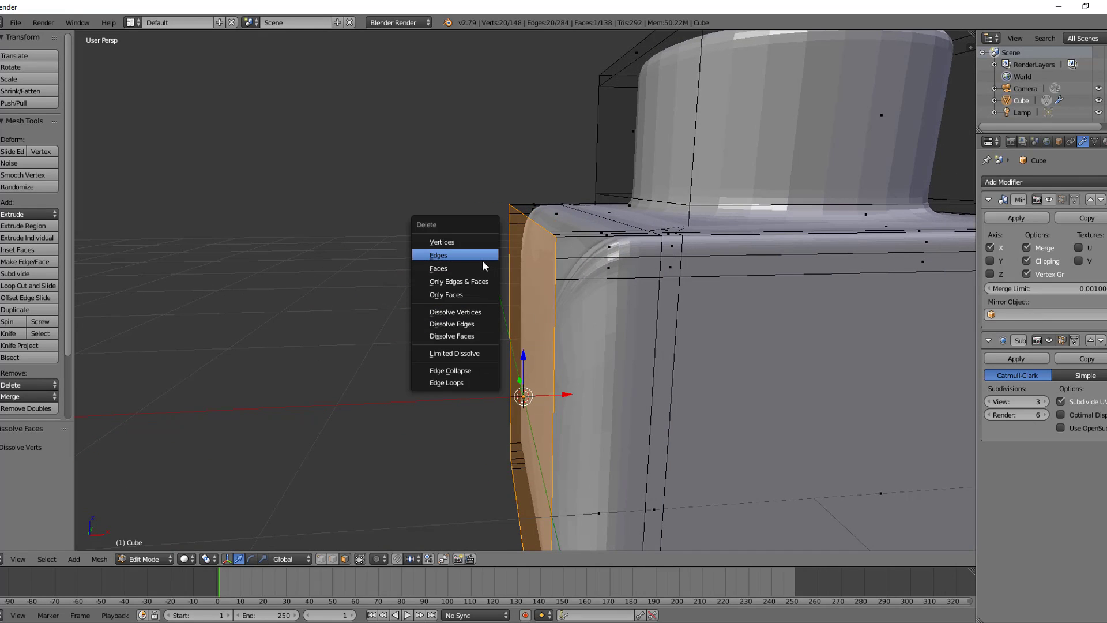
{"action": "left_click", "coordinate": [482, 261]}
{"action": "key", "text": "ctrl+z"}
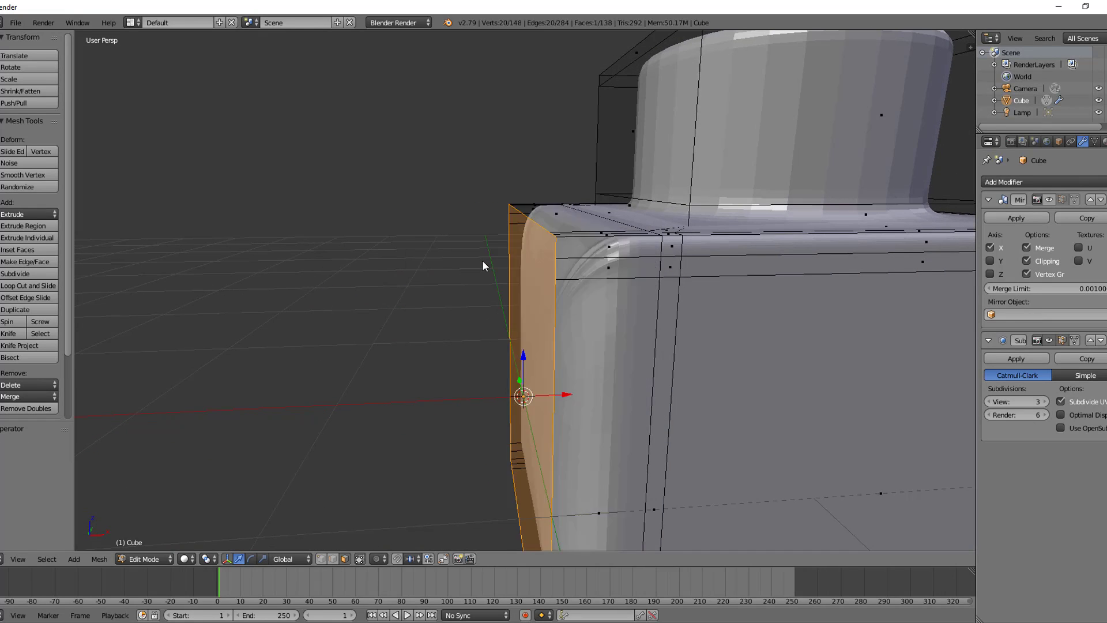
{"action": "key", "text": "x"}
{"action": "left_click", "coordinate": [470, 276]}
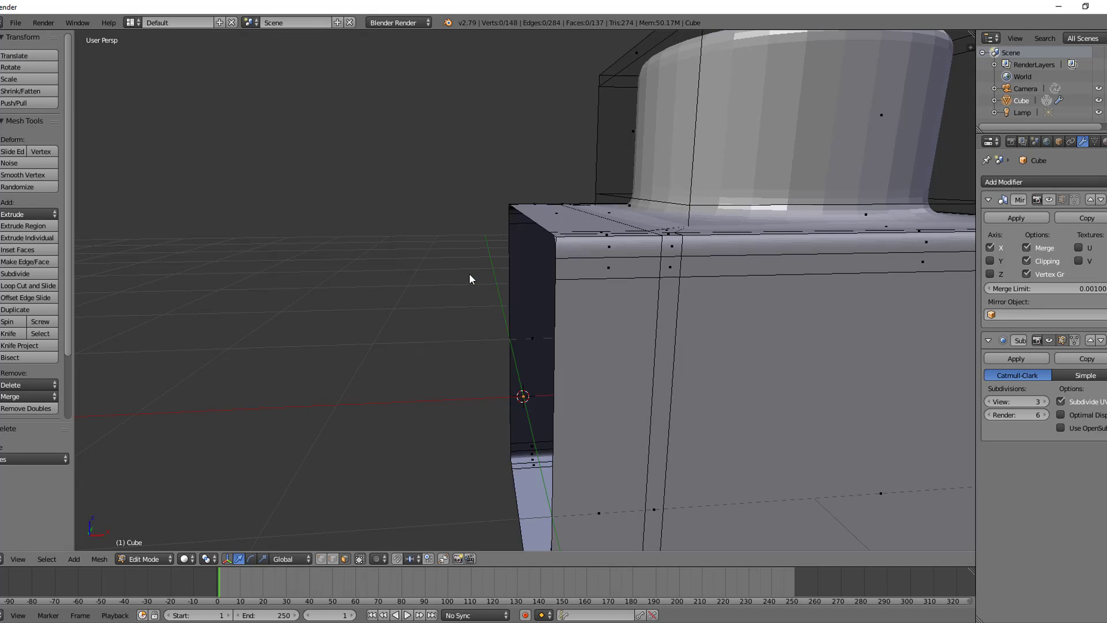
{"action": "middle_click_drag", "start_coordinate": [587, 328], "coordinate": [580, 329]}
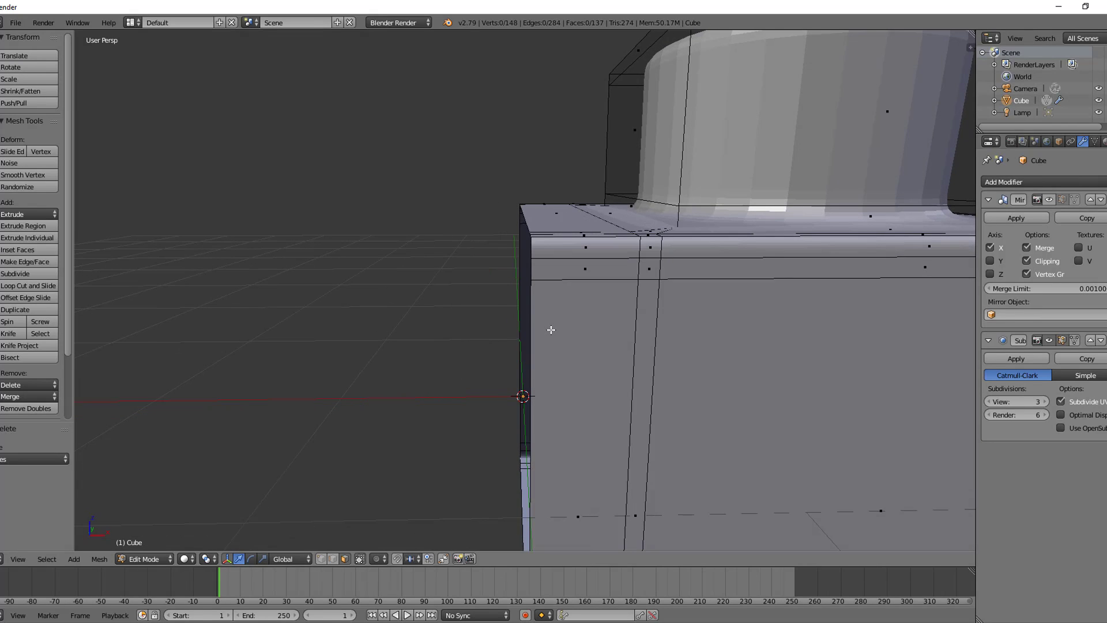
- Add an edge loop close to the seam and show the Mirror modifier in Edit Mode
{"action": "key", "text": "ctrl+r"}
{"action": "left_click", "coordinate": [546, 241]}
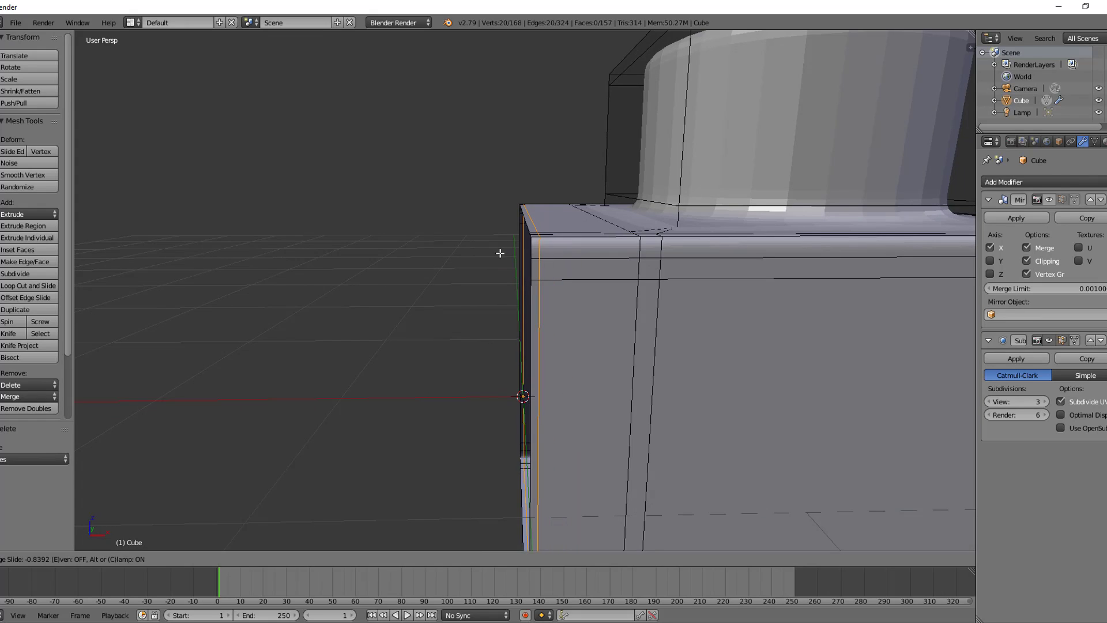
{"action": "left_click", "coordinate": [499, 248]}
{"action": "left_click", "coordinate": [1062, 199]}
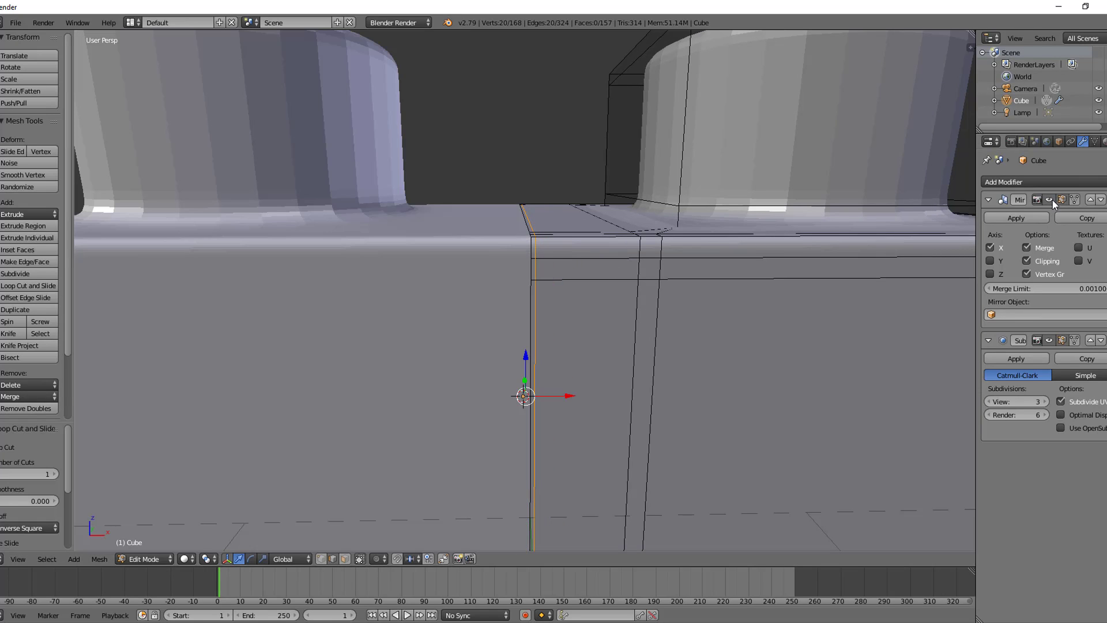
{"action": "key", "text": "Tab"}
{"action": "scroll", "coordinate": [569, 325], "scroll_direction": "down", "scroll_amount": 6}
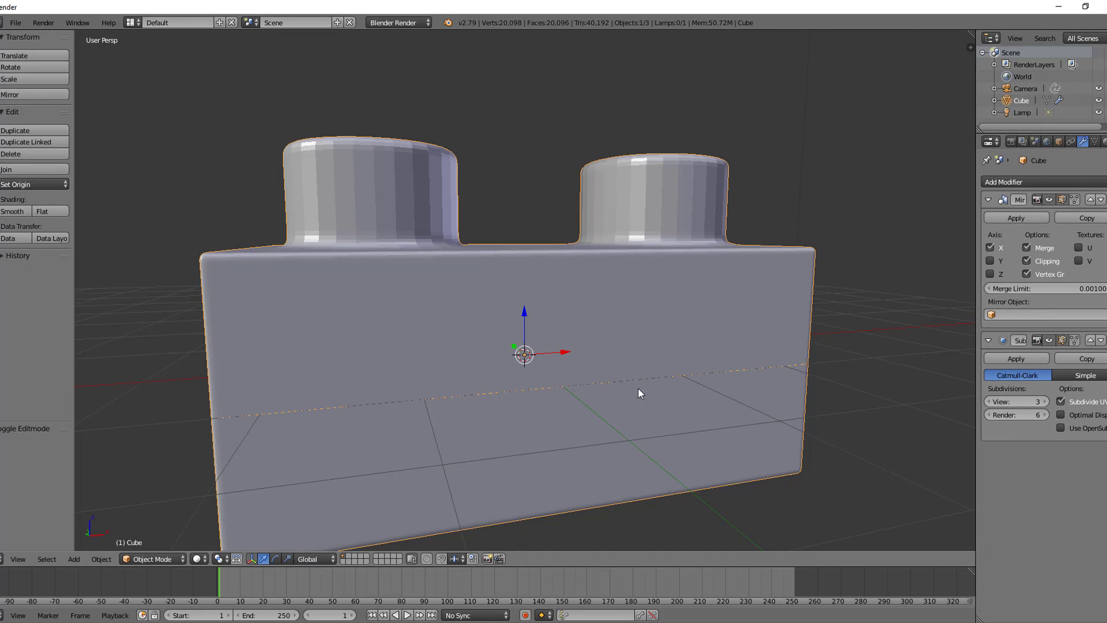
{"action": "middle_click_drag", "start_coordinate": [639, 393], "coordinate": [421, 323]}
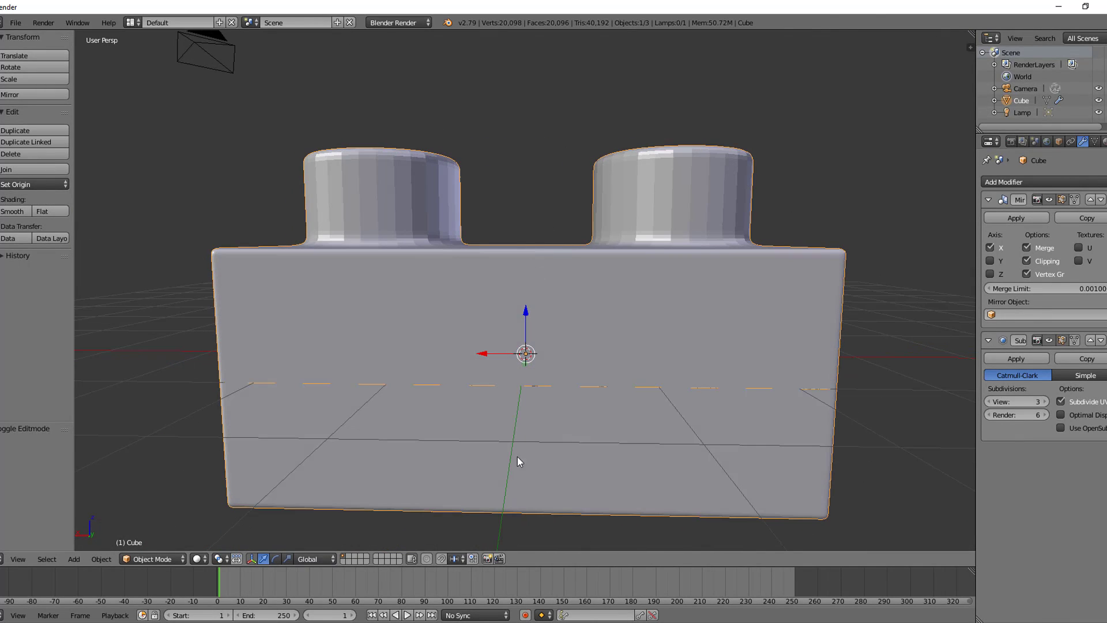
{"action": "middle_click_drag", "start_coordinate": [526, 261], "coordinate": [807, 281]}
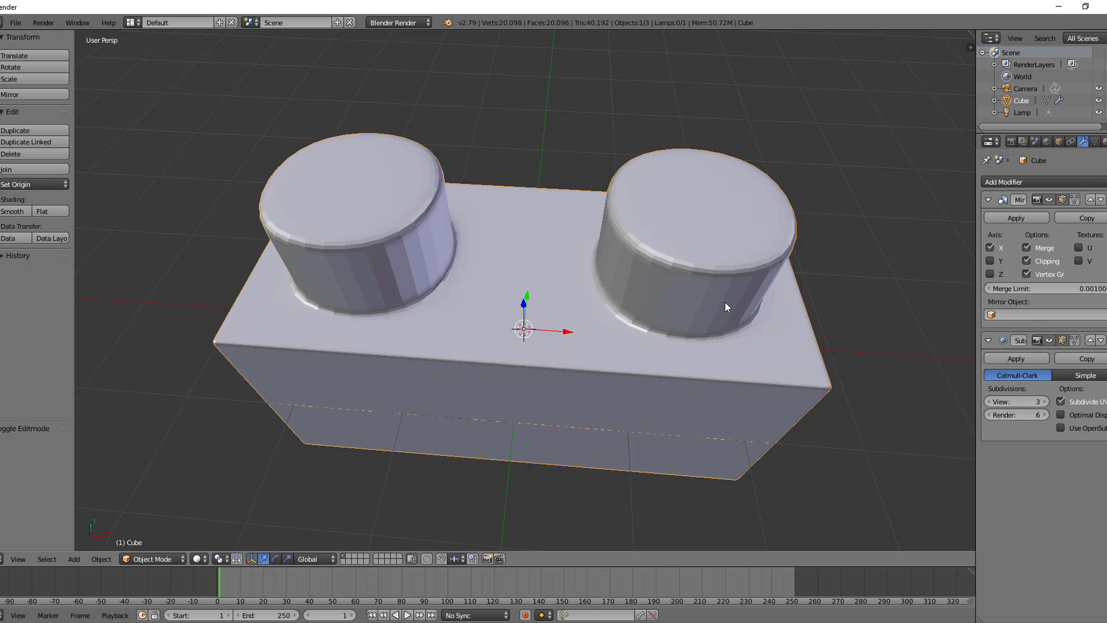
{"action": "middle_click_drag", "start_coordinate": [588, 403], "coordinate": [579, 359]}
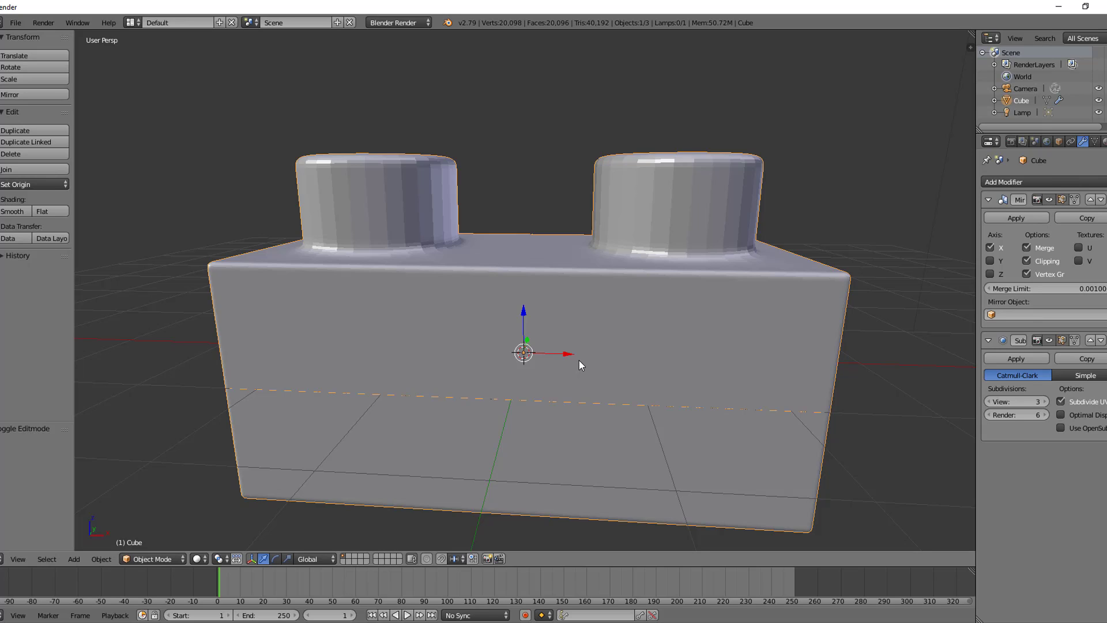